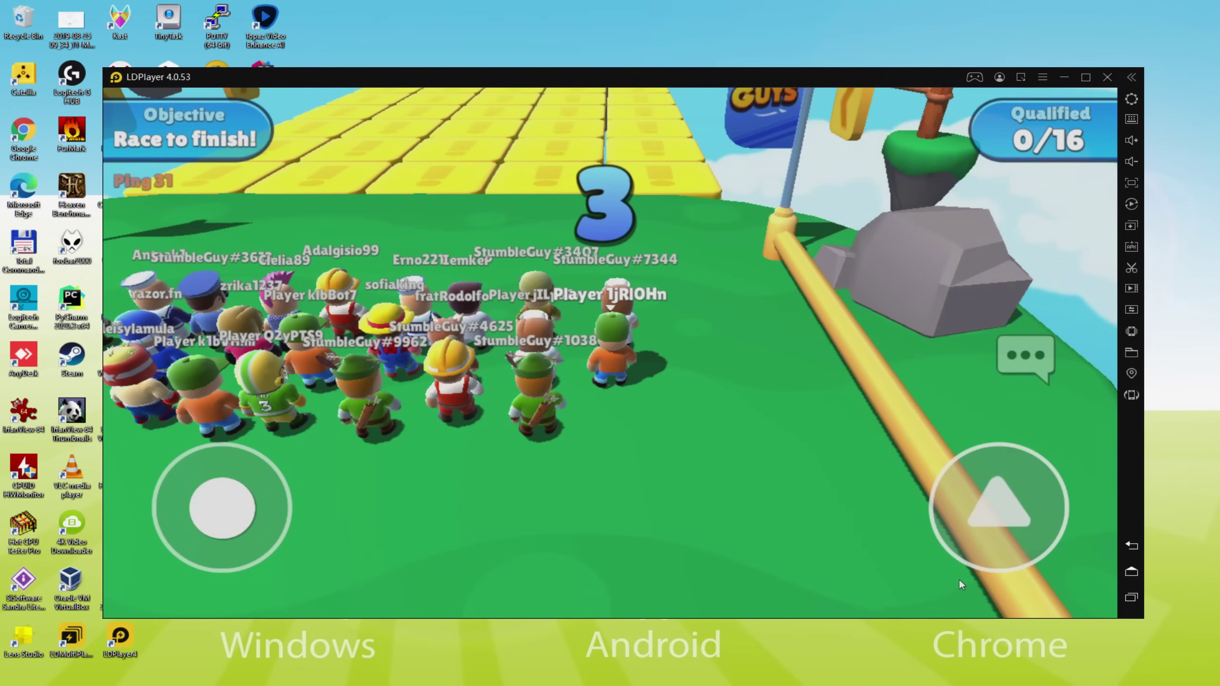
- Run the Stumble Guys character from the starting platform across the green and yellow tiles towards the finish
{"action": "key", "text": "w"}
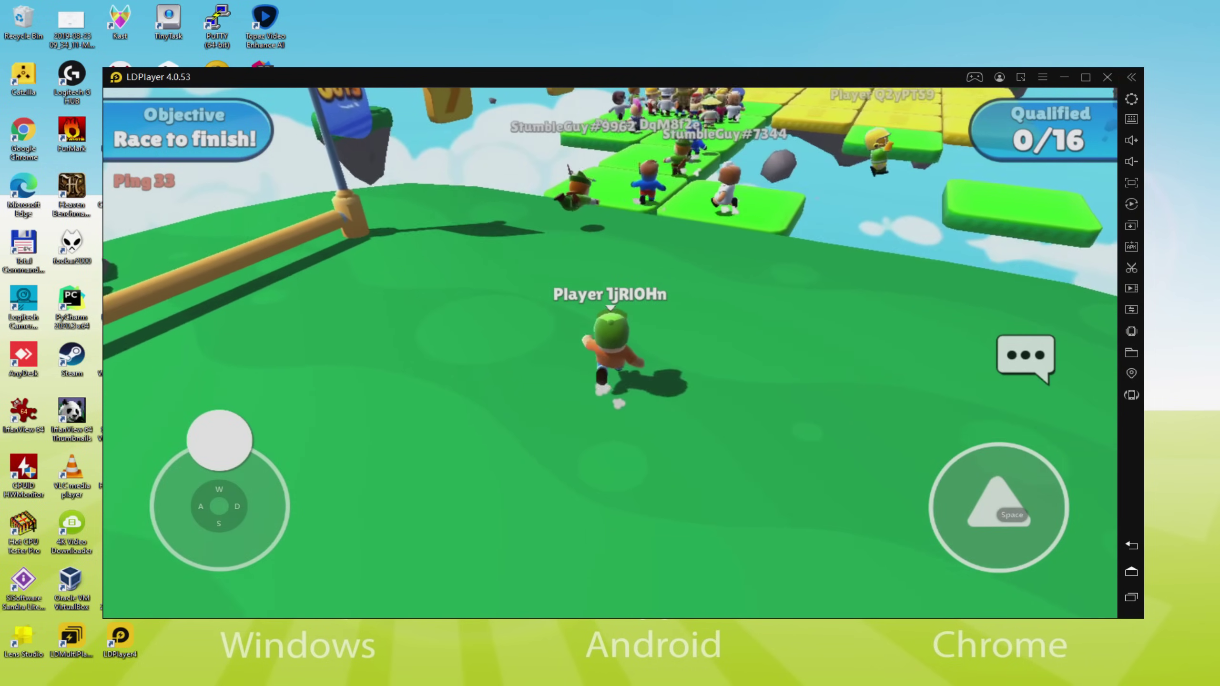
{"action": "key", "text": "d"}
{"action": "key", "text": "d"}
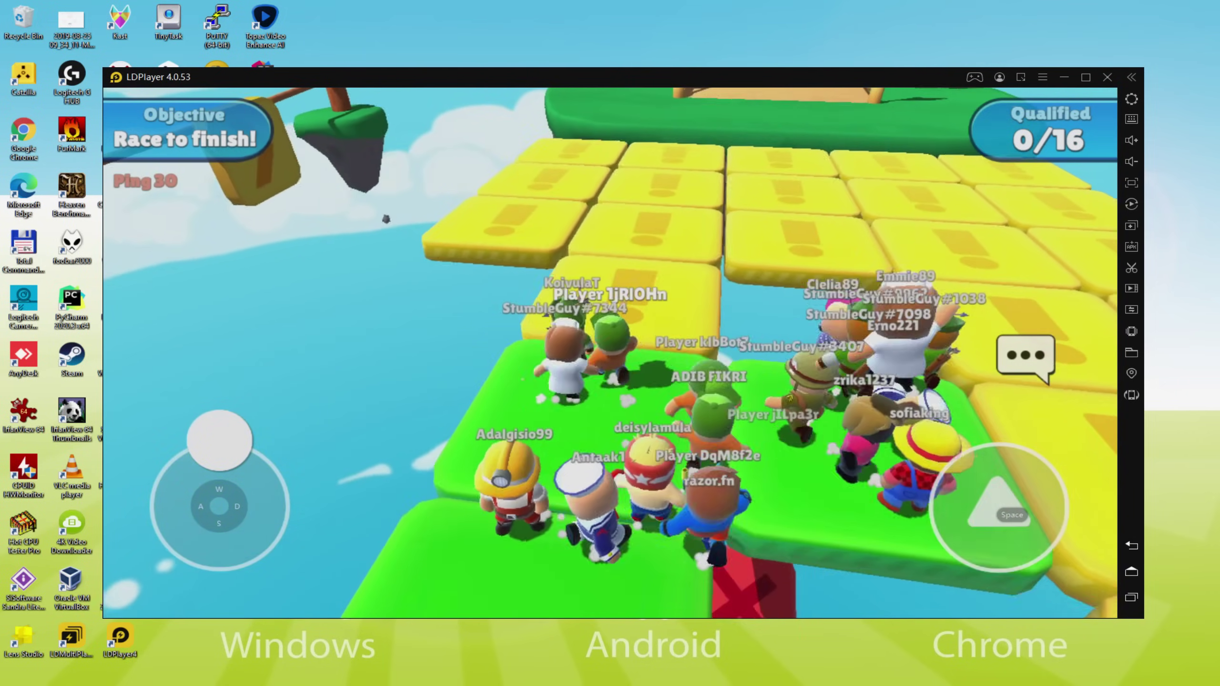
{"action": "key", "text": "a"}
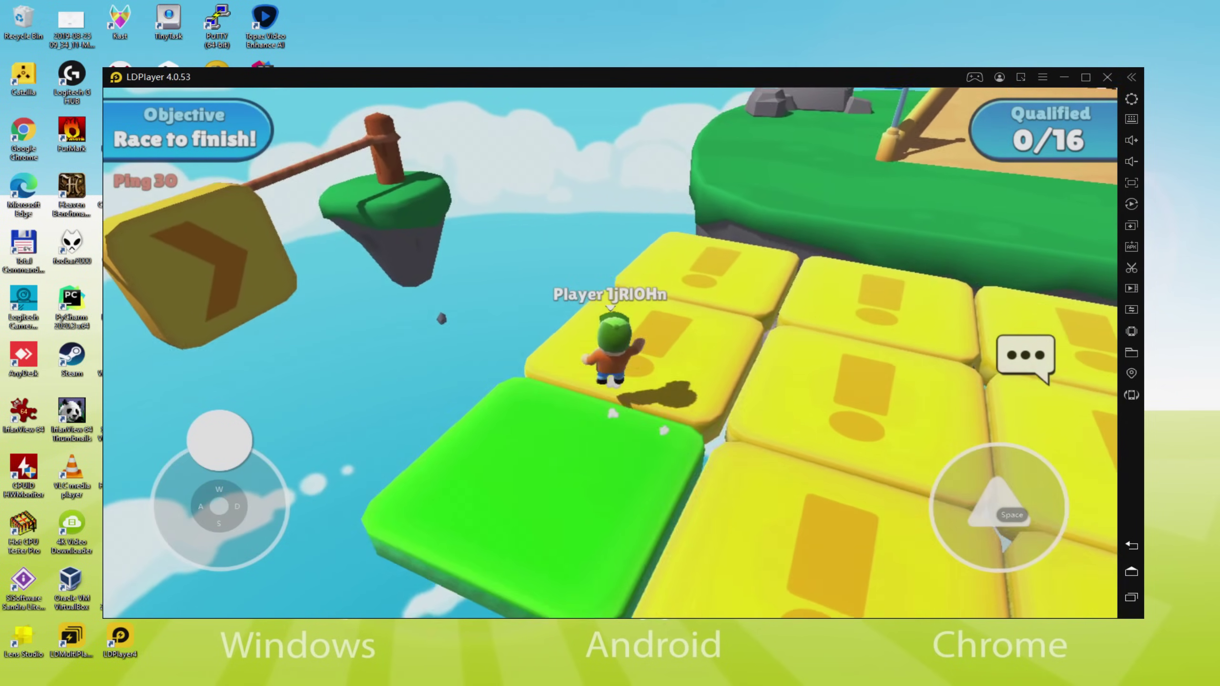
{"action": "key", "text": "d"}
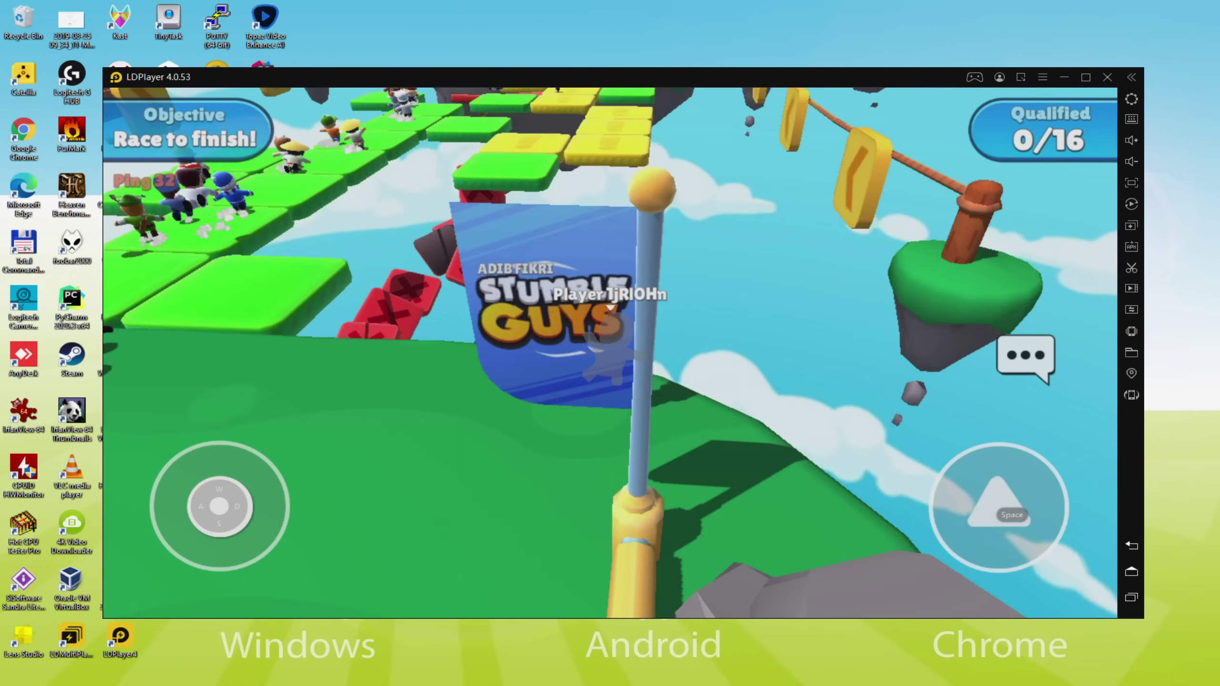
{"action": "key", "text": "w"}
{"action": "key", "text": "a"}
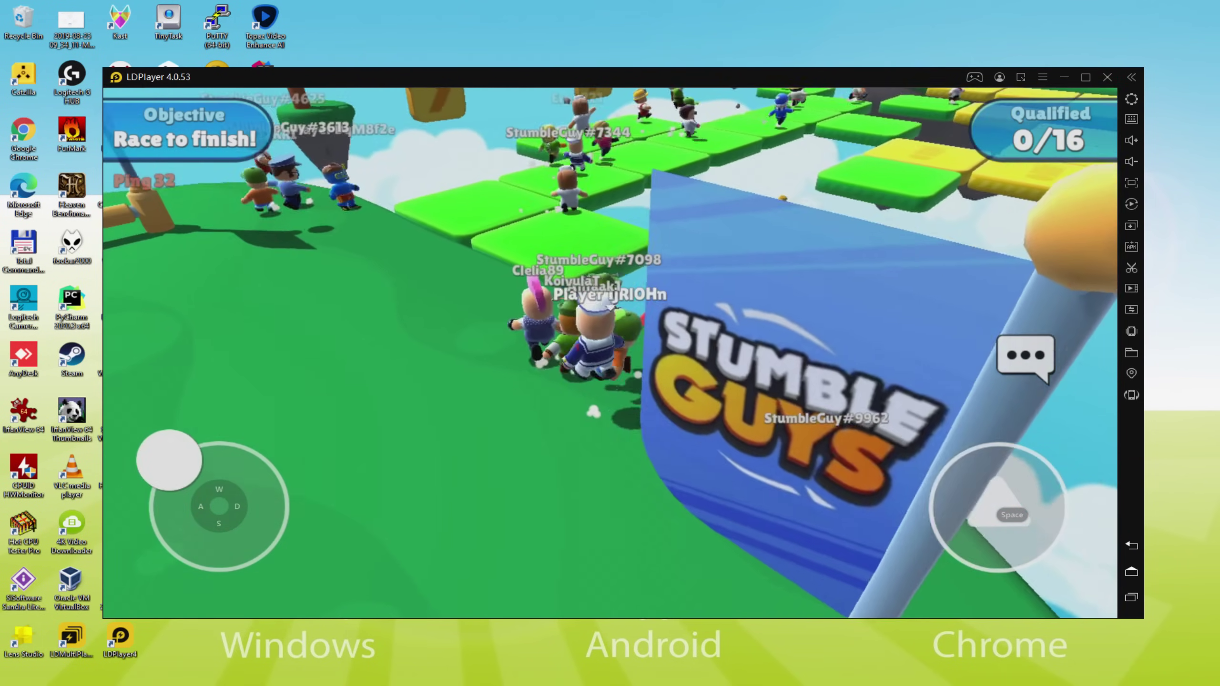
{"action": "key", "text": "d"}
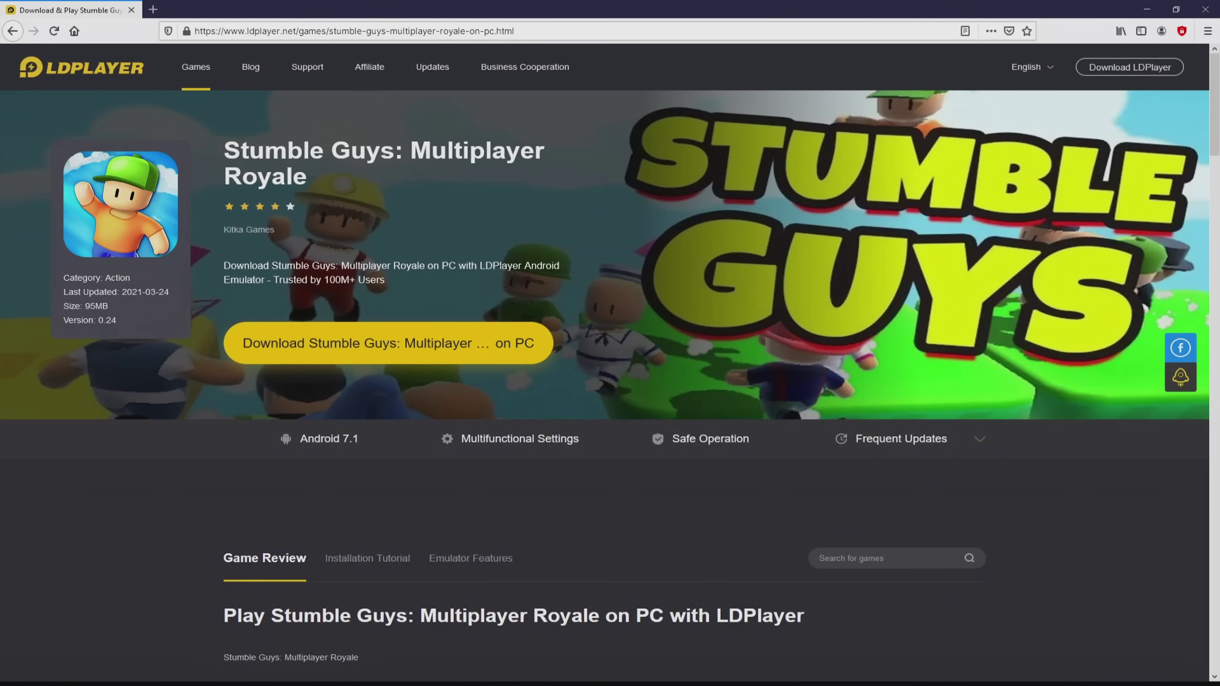
- Review the game and emulator features on LDPlayer's Stumble Guys page and start the download for PC
{"action": "scroll", "coordinate": [610, 385], "scroll_direction": "down", "scroll_amount": 15}
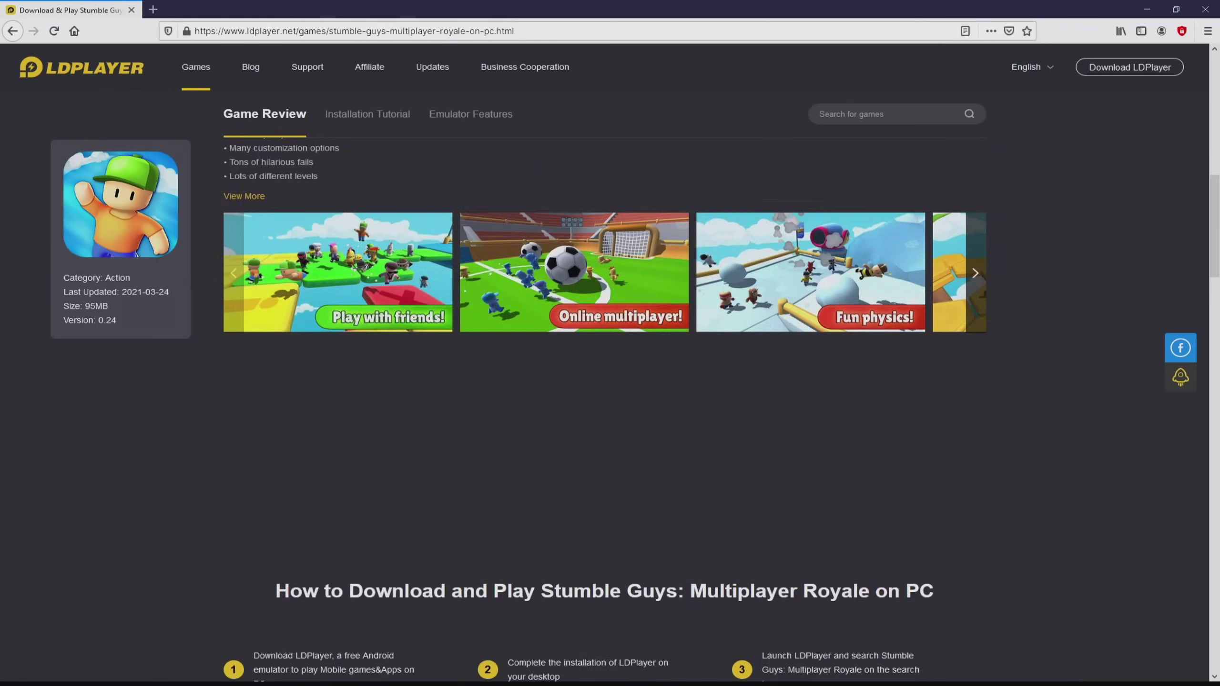
{"action": "scroll", "coordinate": [610, 385], "scroll_direction": "down", "scroll_amount": 15}
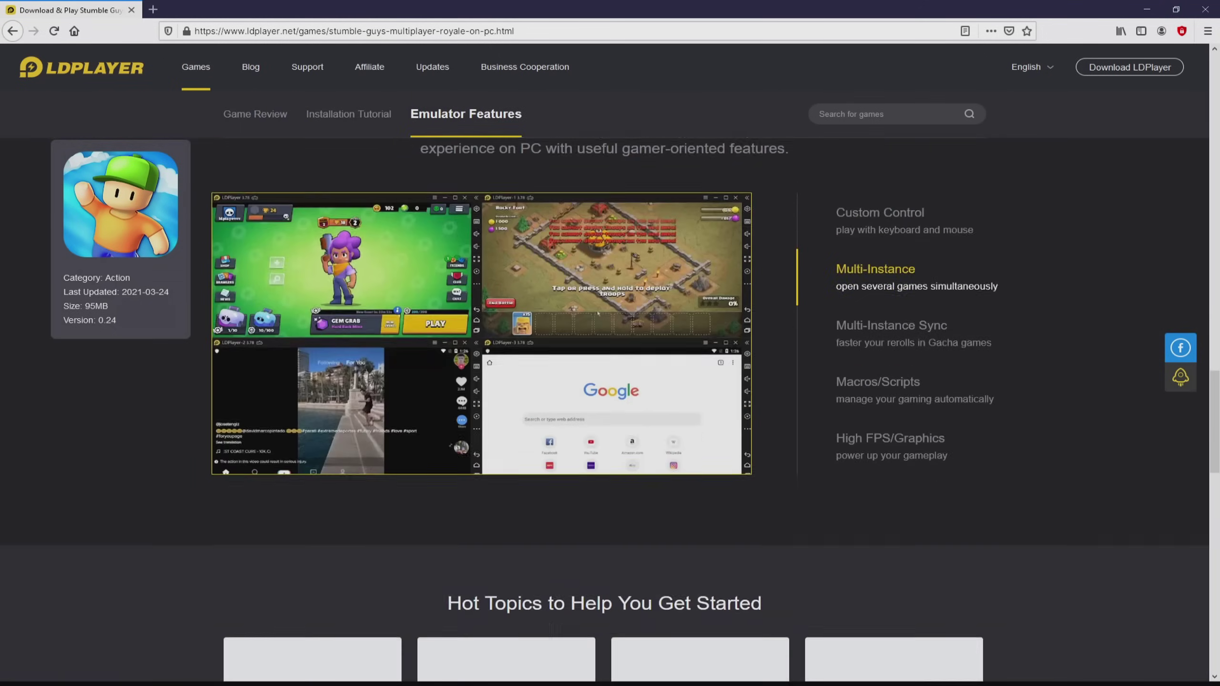
{"action": "scroll", "coordinate": [609, 385], "scroll_direction": "up", "scroll_amount": 8}
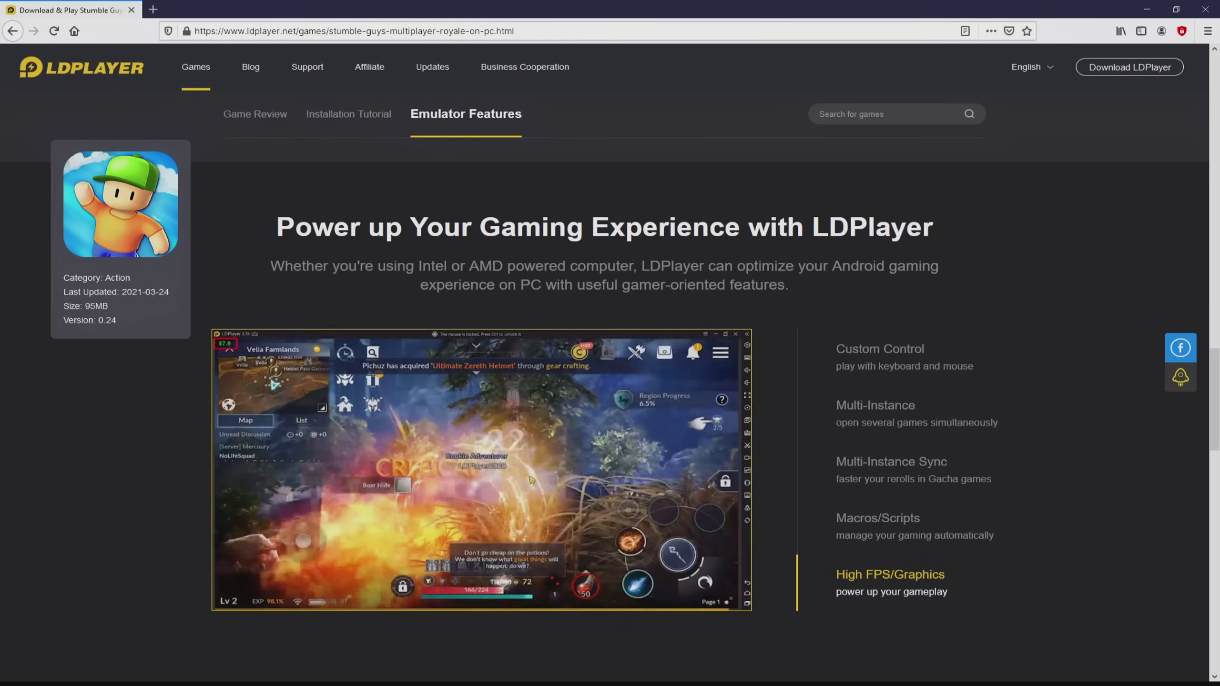
{"action": "scroll", "coordinate": [610, 409], "scroll_direction": "up", "scroll_amount": 15}
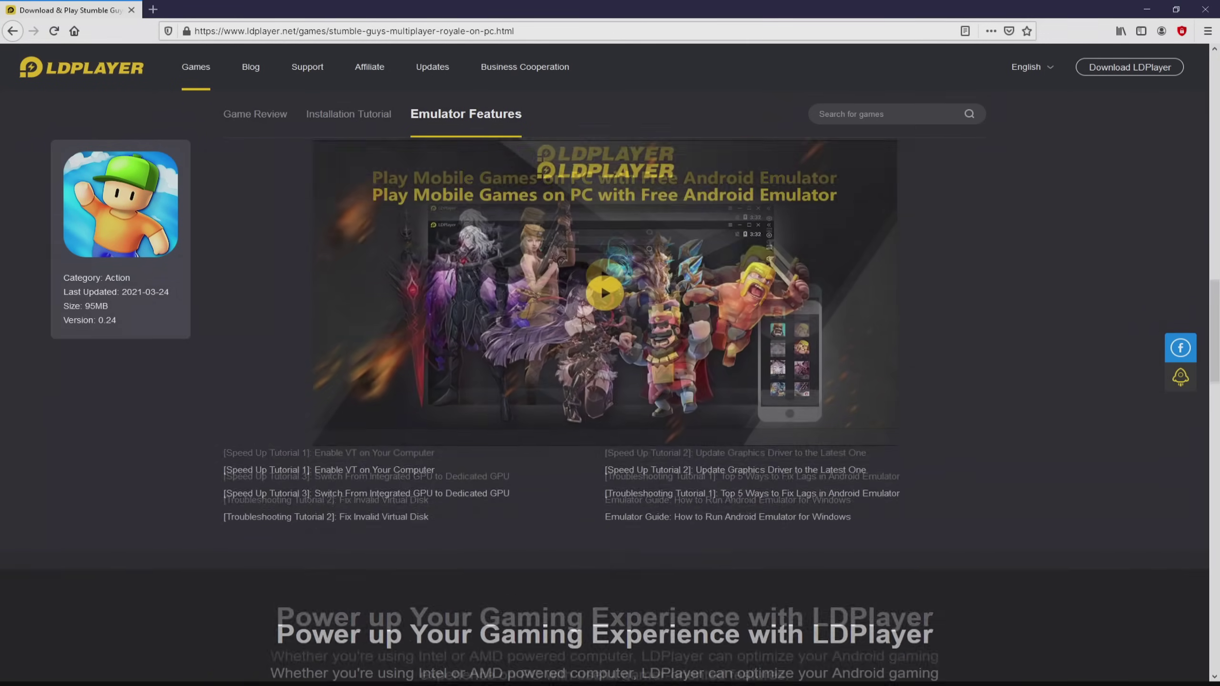
{"action": "scroll", "coordinate": [610, 385], "scroll_direction": "up", "scroll_amount": 10}
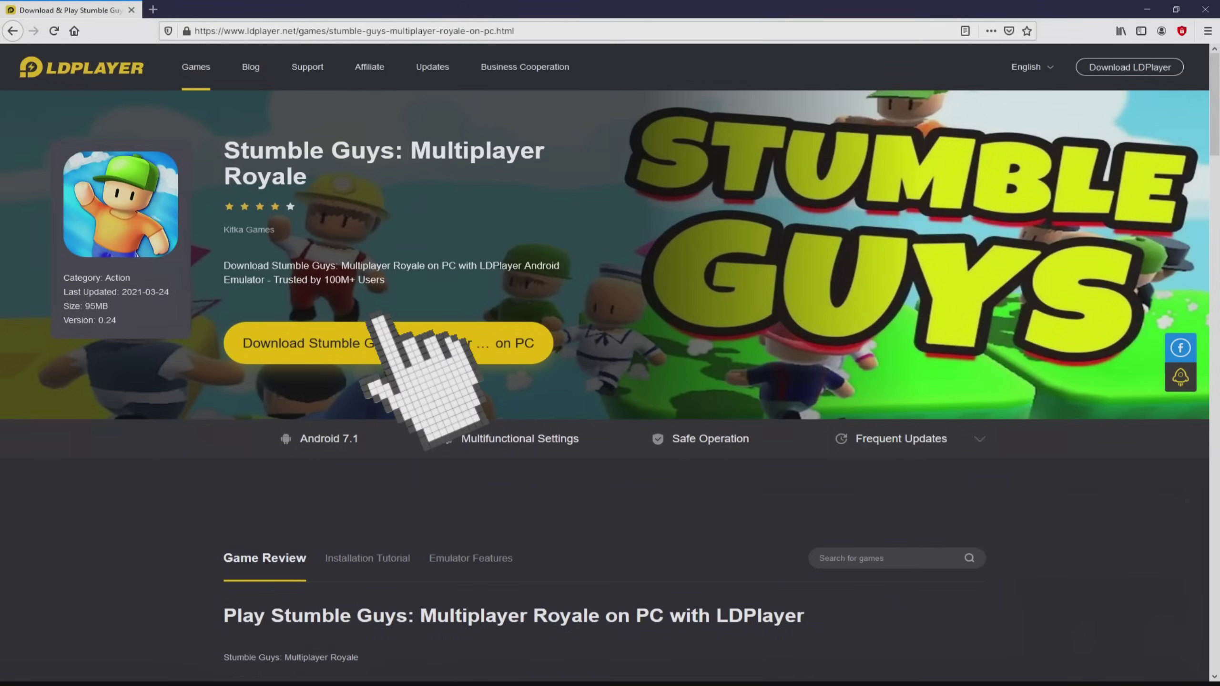
{"action": "left_click", "coordinate": [384, 343]}
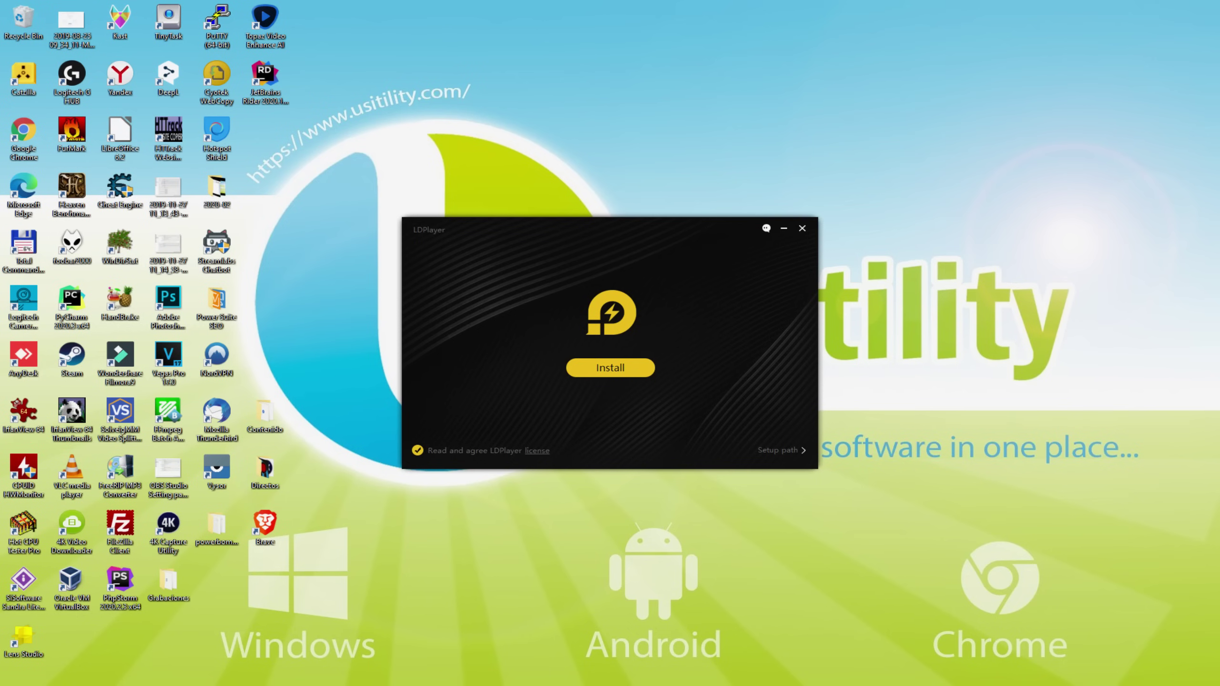
- Install LDPlayer in C:\LDPlayer\LDPlayer4.0\, rejecting the Avast Free Antivirus and McAfee WebAdvisor offers
{"action": "left_click", "coordinate": [749, 439]}
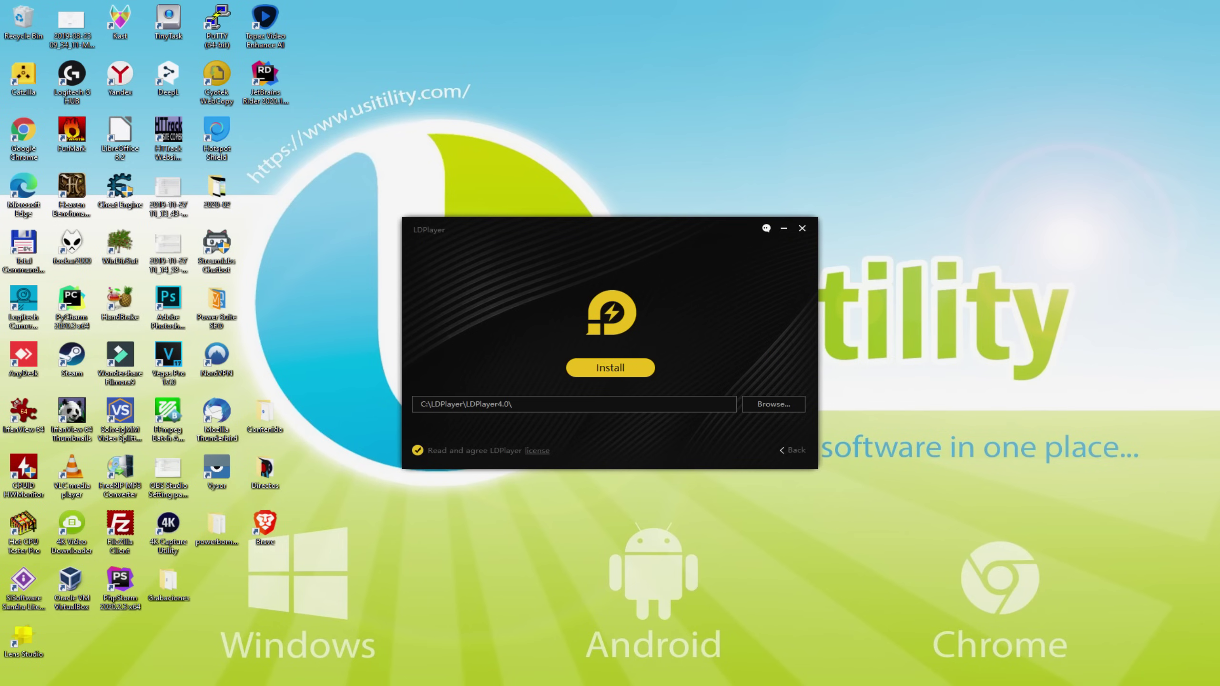
{"action": "left_click", "coordinate": [779, 438]}
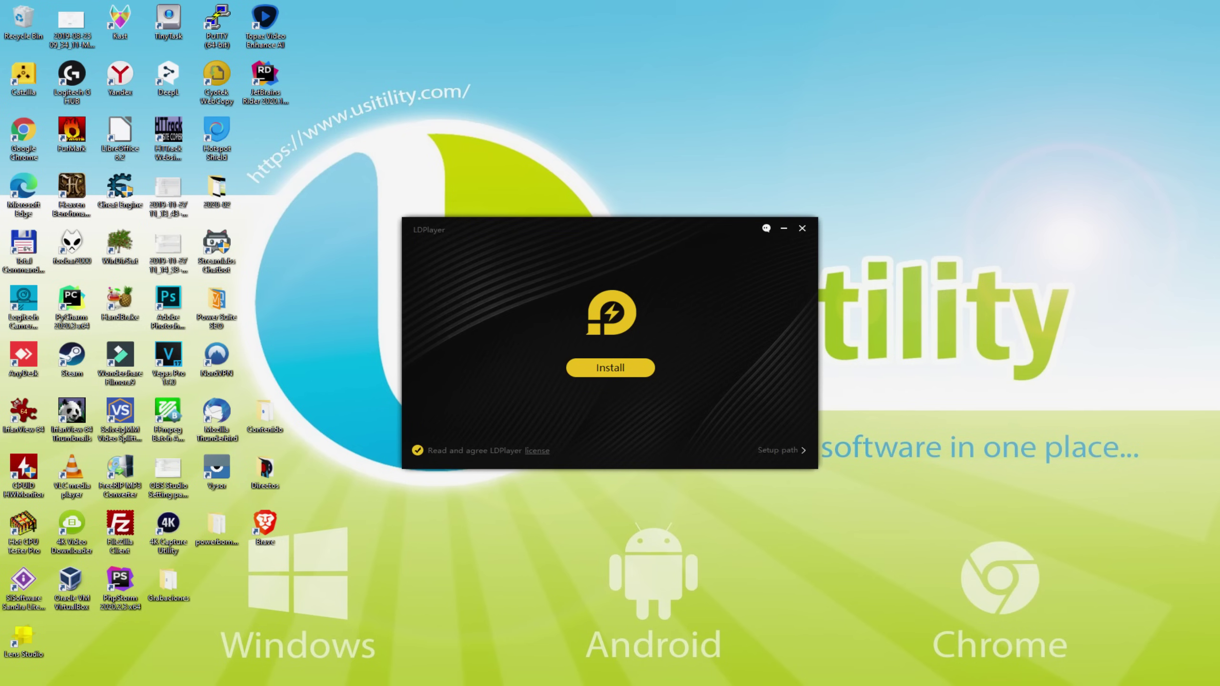
{"action": "left_click", "coordinate": [603, 367]}
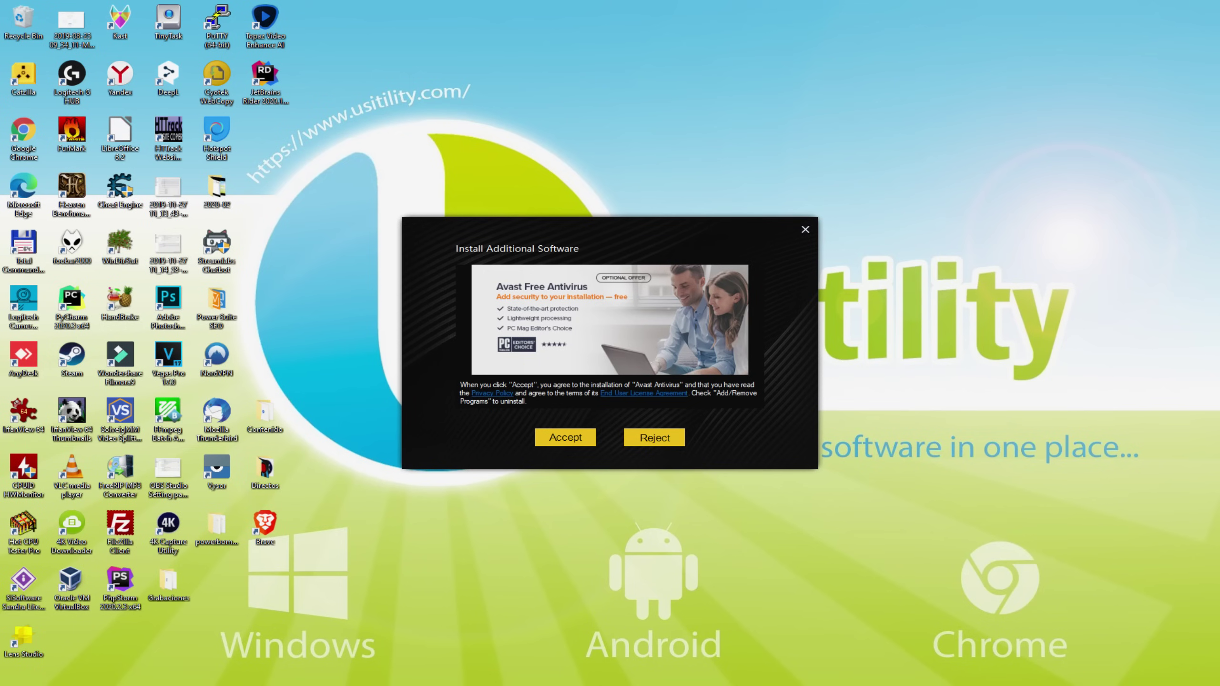
{"action": "left_click", "coordinate": [654, 438]}
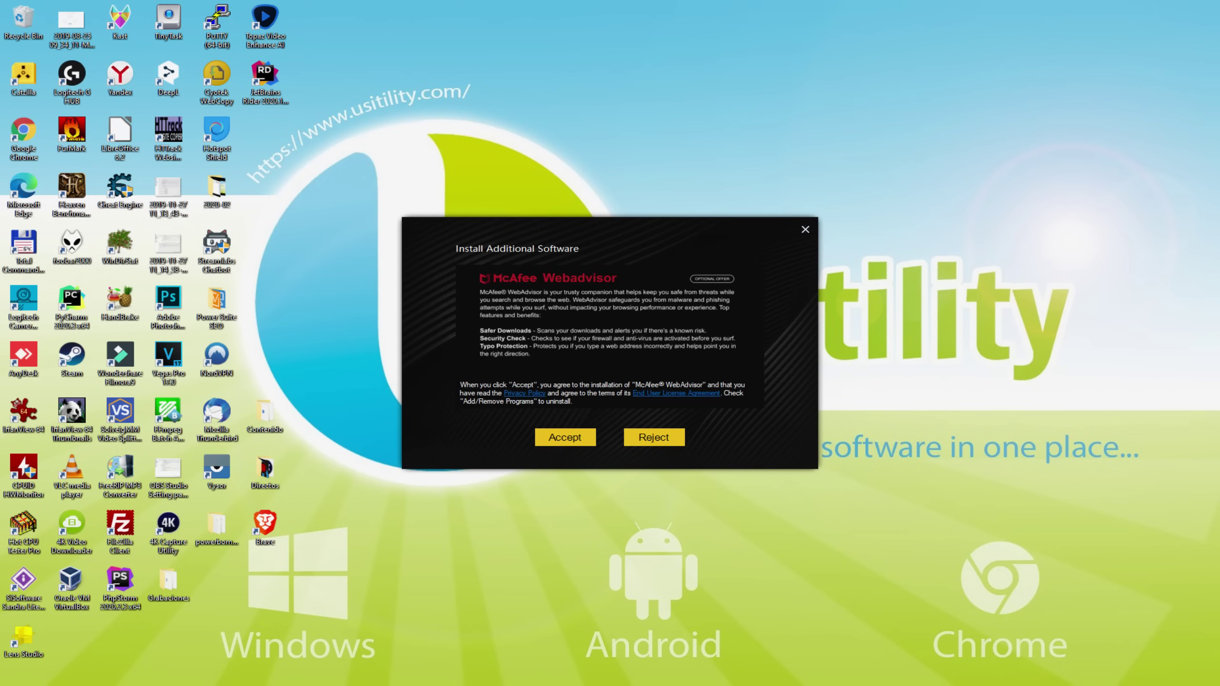
{"action": "left_click", "coordinate": [654, 437]}
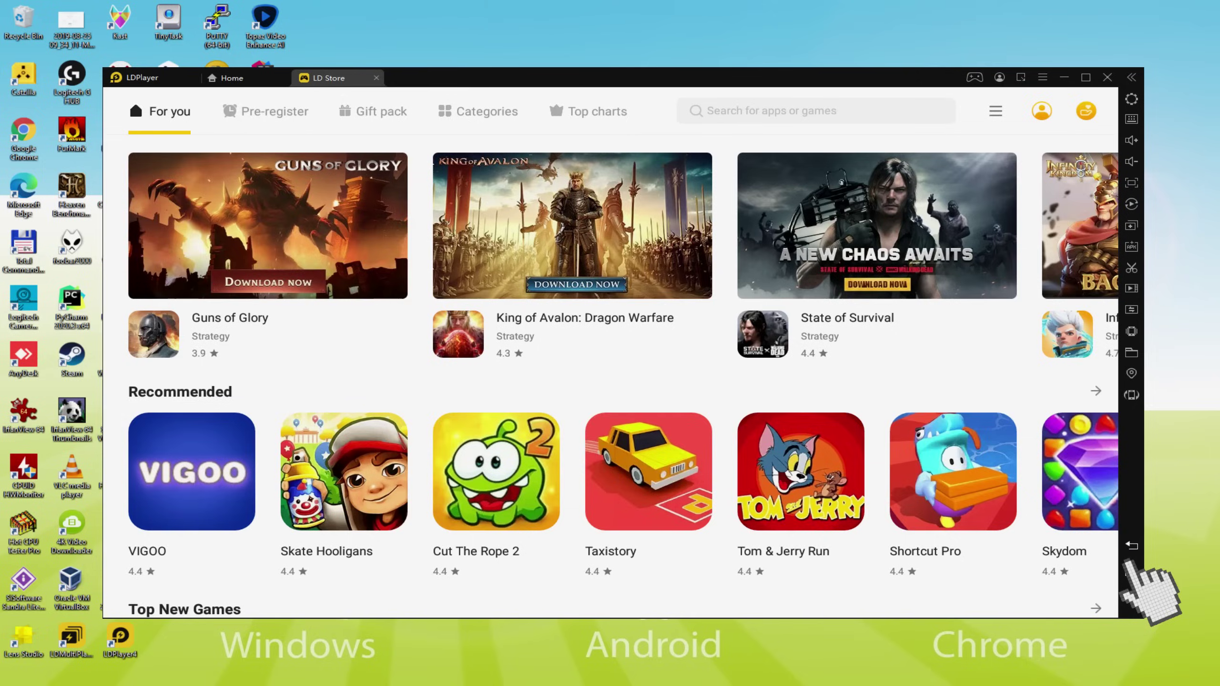
- Go to the emulator's home screen and begin signing in to the Play Store found among the System Apps
{"action": "left_click", "coordinate": [1132, 570]}
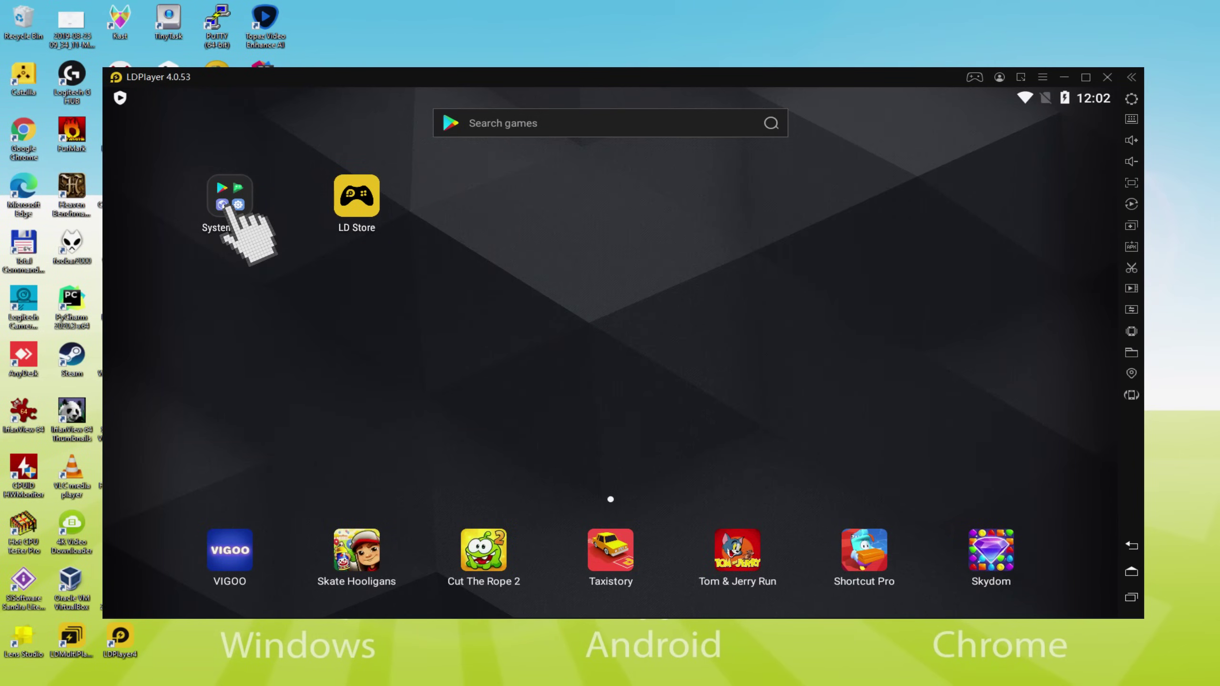
{"action": "left_click", "coordinate": [227, 208]}
{"action": "left_click", "coordinate": [215, 233]}
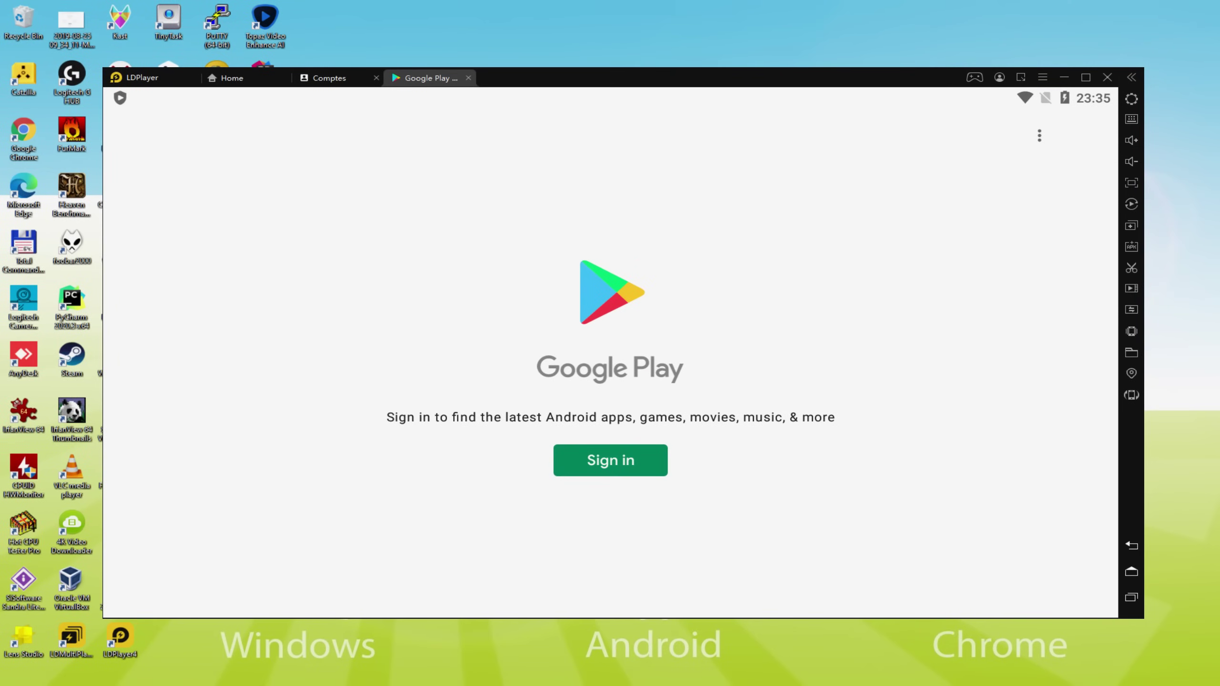
{"action": "left_click", "coordinate": [611, 452]}
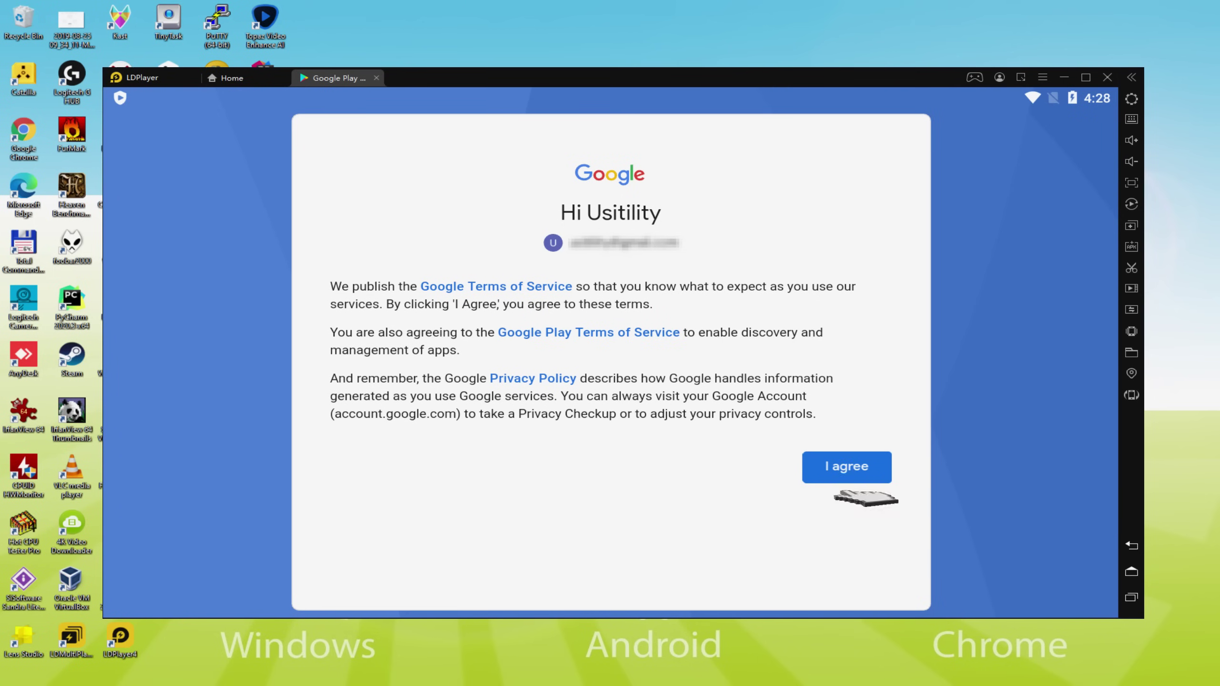
- Agree to the Google terms and accept the Google services settings with Back up to Google Drive turned off
{"action": "left_click", "coordinate": [845, 469]}
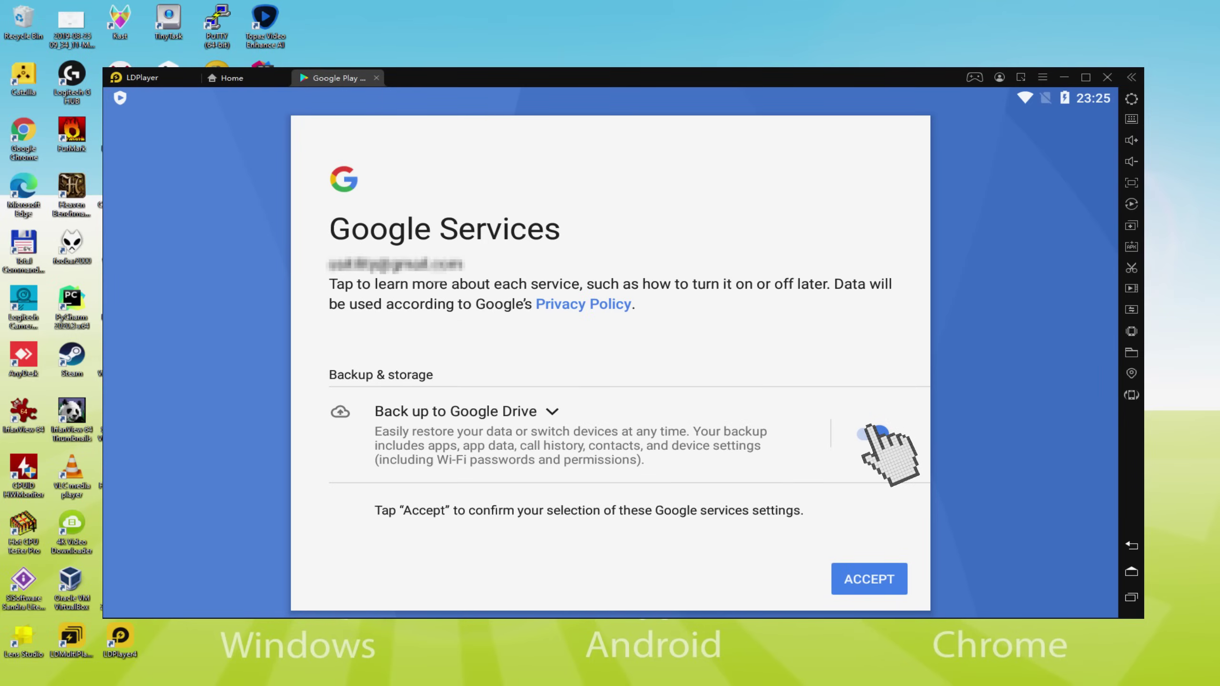
{"action": "left_click", "coordinate": [870, 433]}
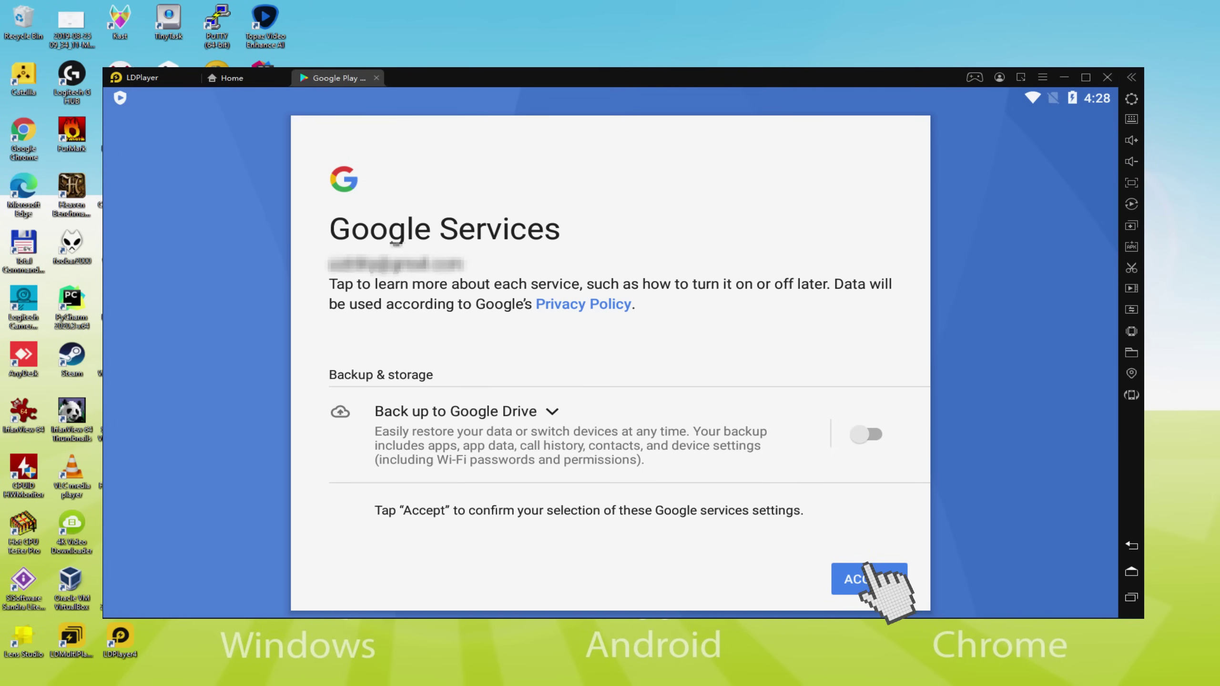
{"action": "left_click", "coordinate": [869, 579]}
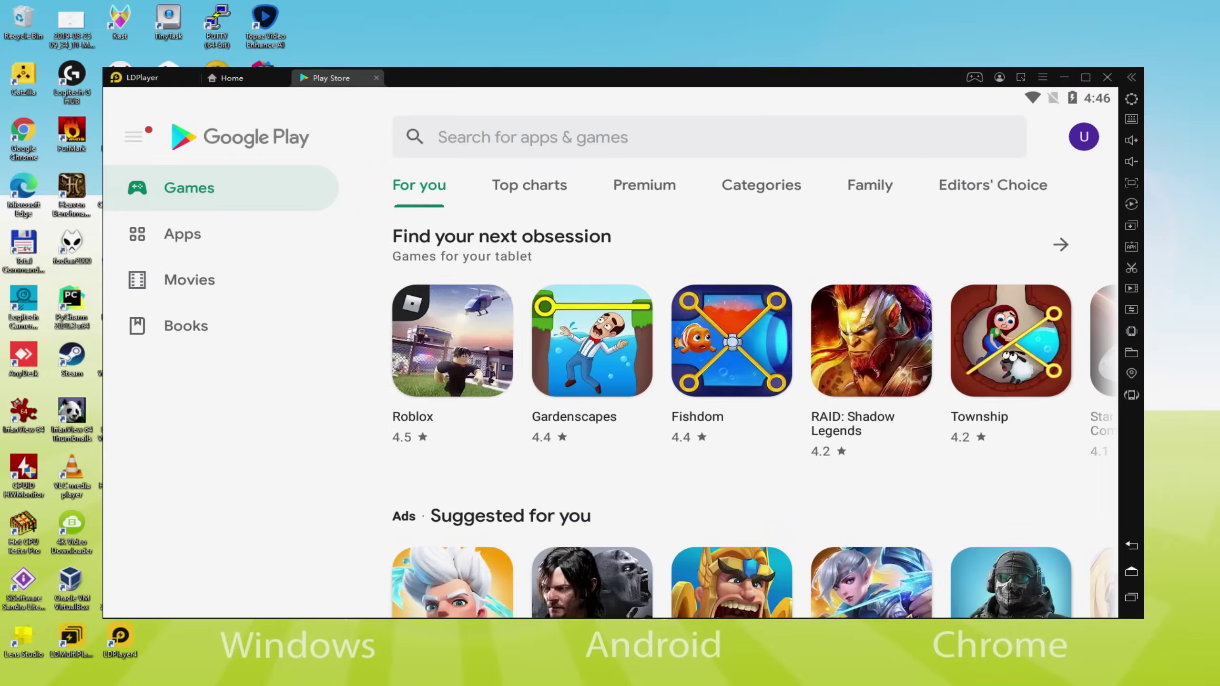
{"action": "left_click", "coordinate": [1069, 466]}
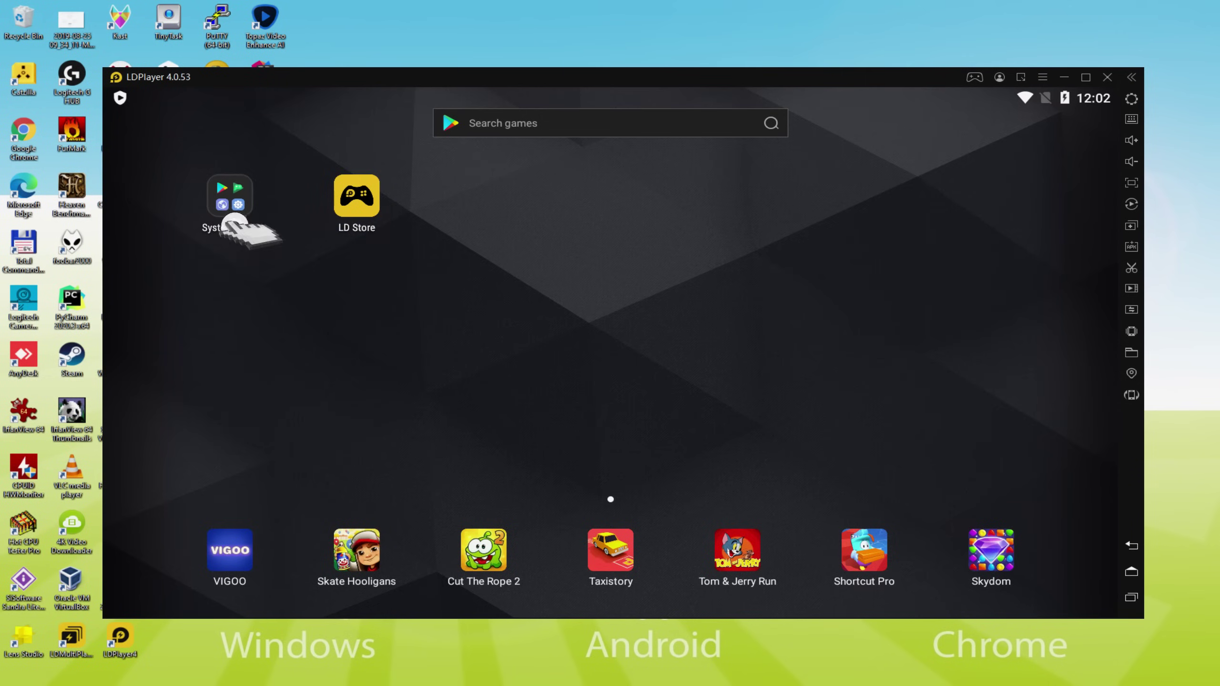
- Install Stumble Guys: Multiplayer Royale from the Play Store by searching for "Stumble Guys", and return to the home screen
{"action": "left_click", "coordinate": [230, 196]}
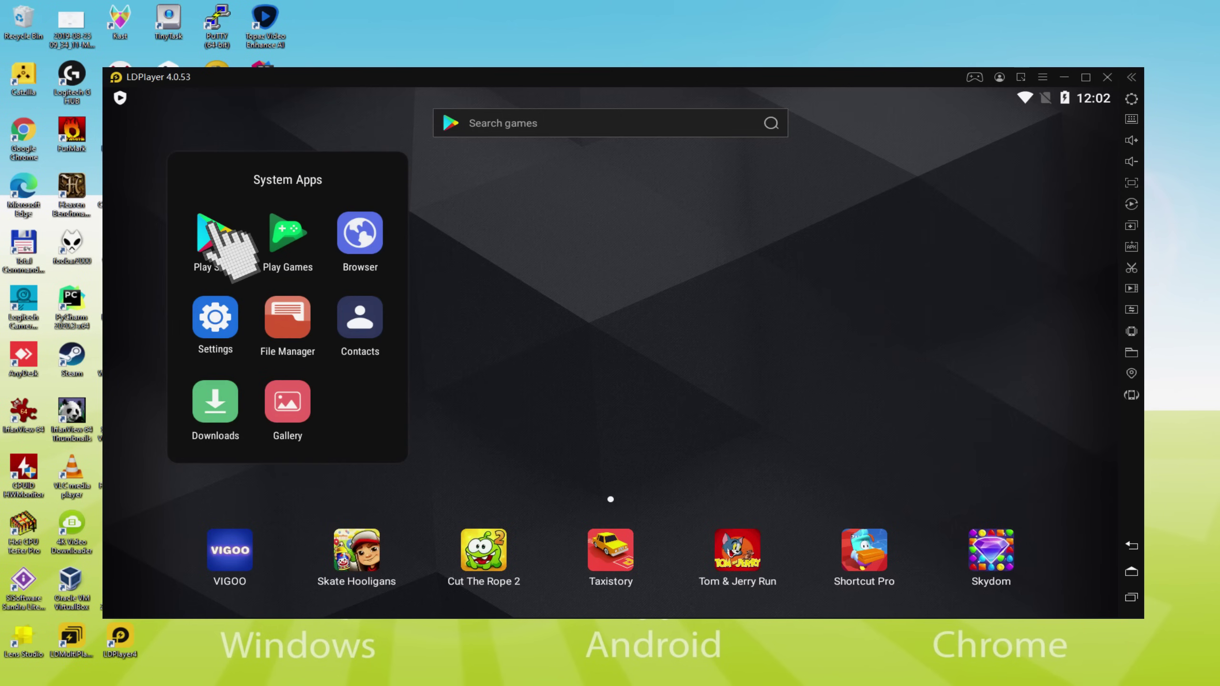
{"action": "left_click", "coordinate": [211, 231]}
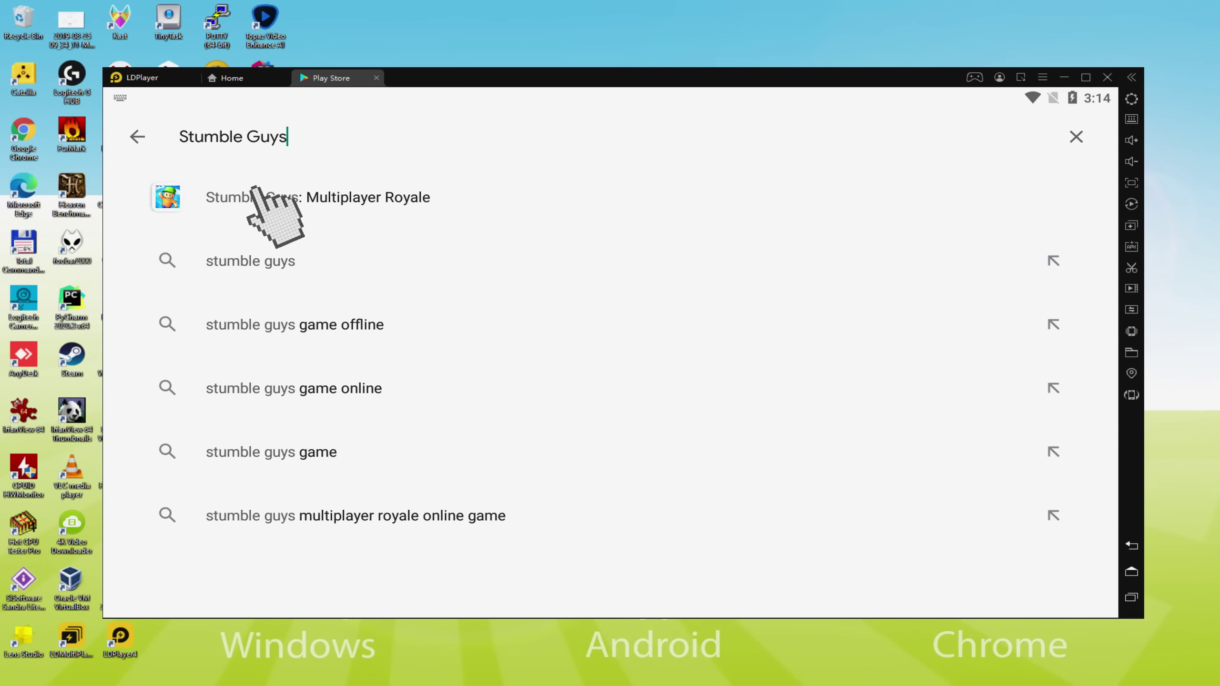
{"action": "left_click", "coordinate": [254, 194]}
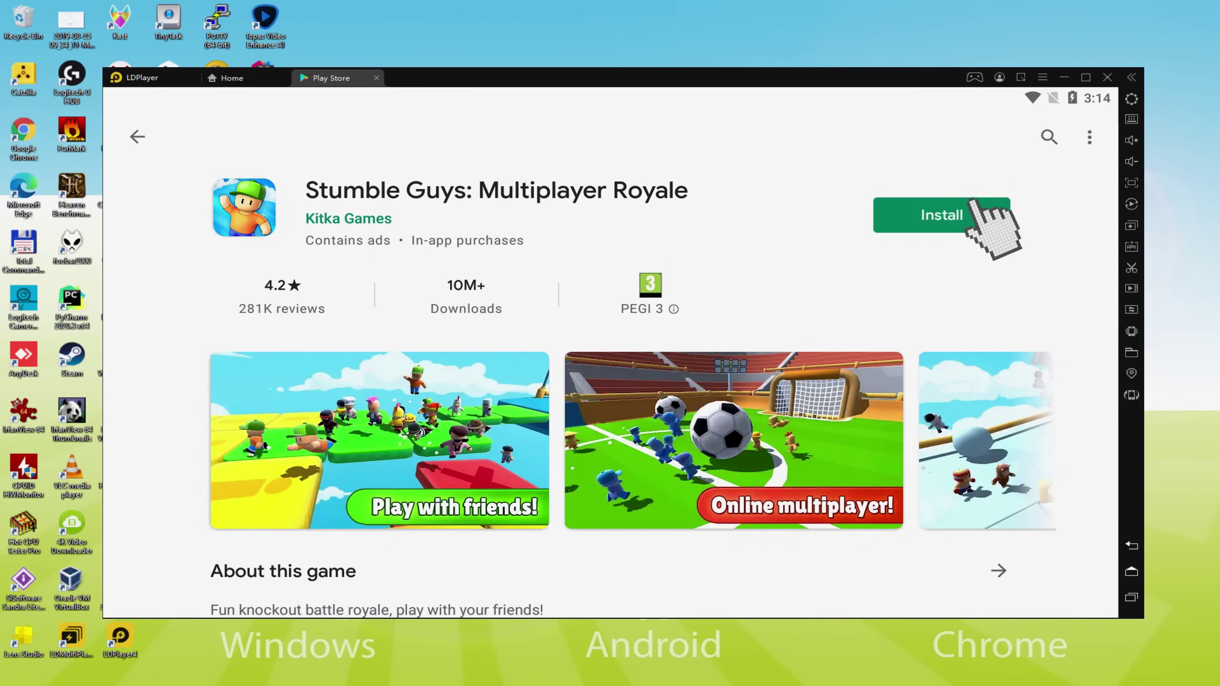
{"action": "left_click", "coordinate": [972, 202]}
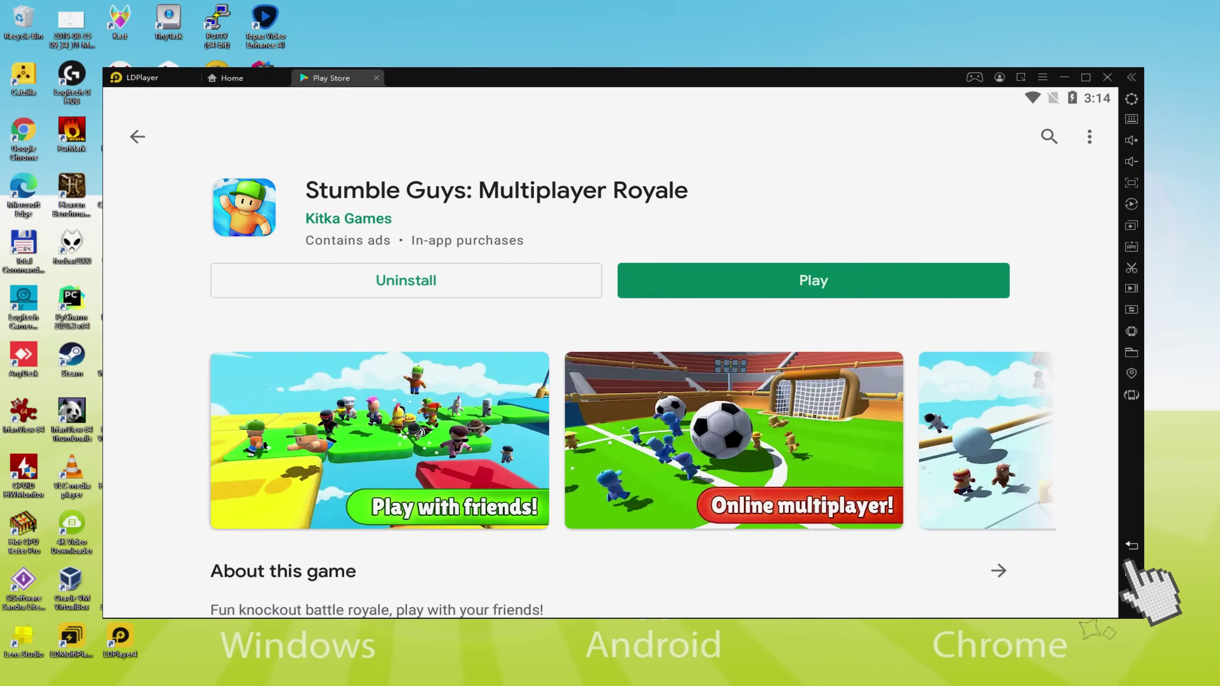
{"action": "left_click", "coordinate": [1131, 572]}
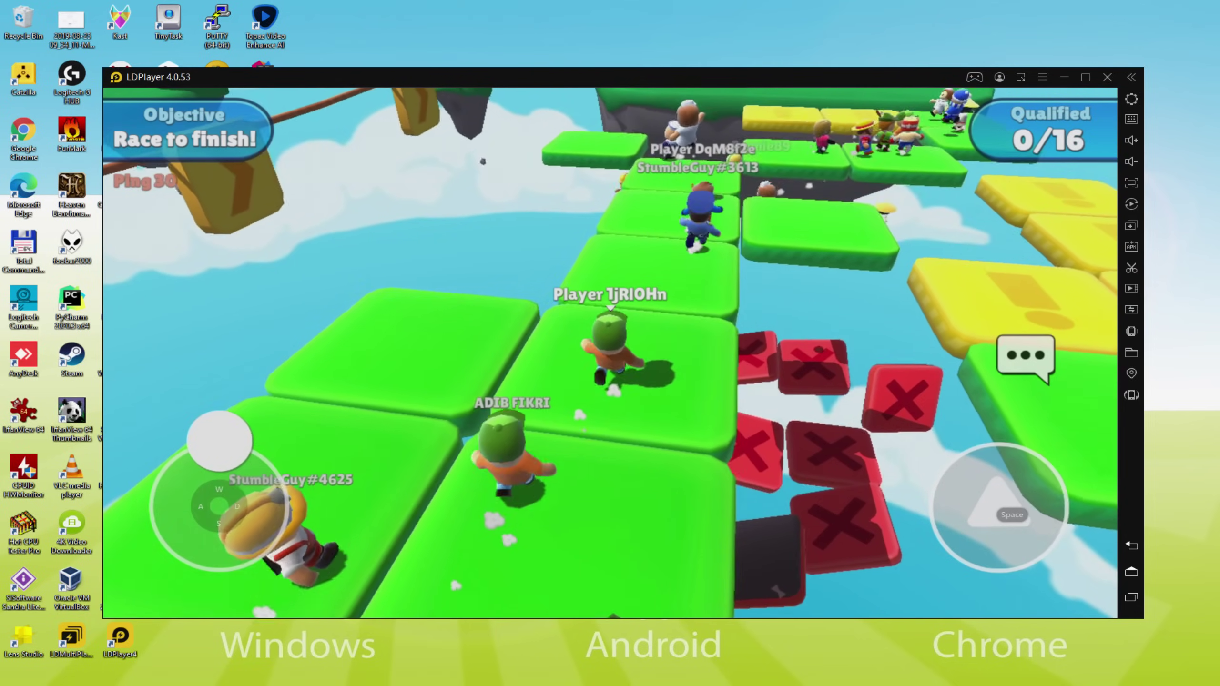
- Steer the character across the remaining green tiles onto the grass platform and towards the finish line
{"action": "key", "text": "w"}
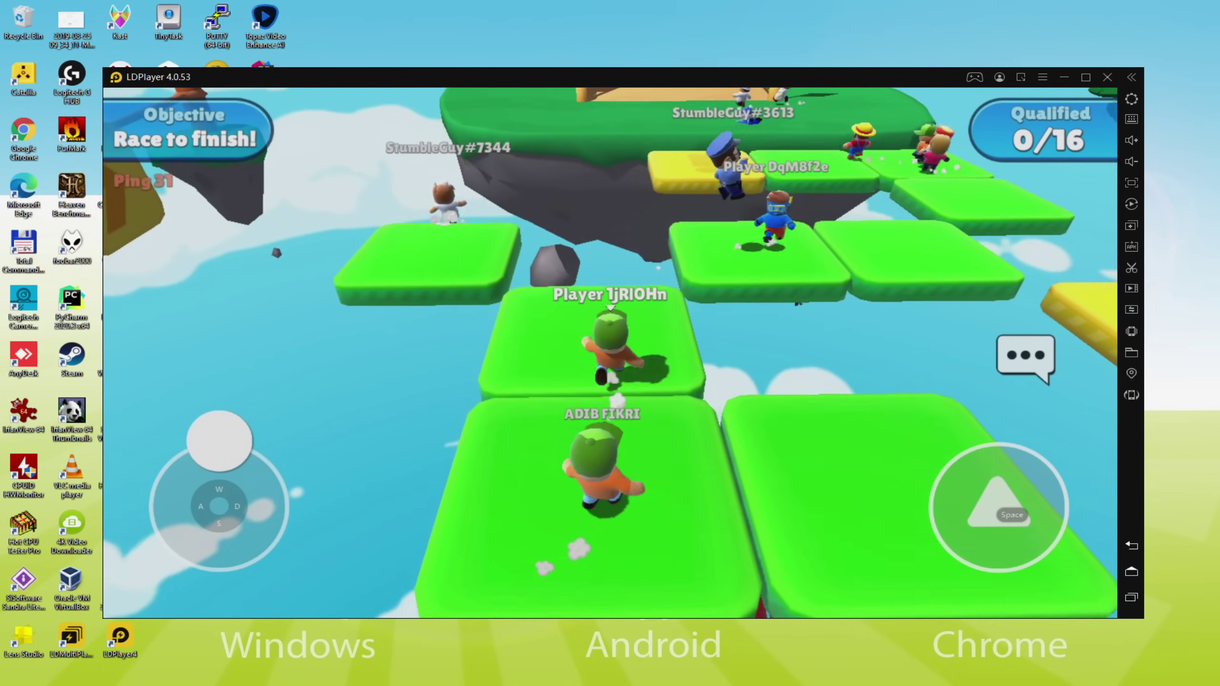
{"action": "key", "text": "d"}
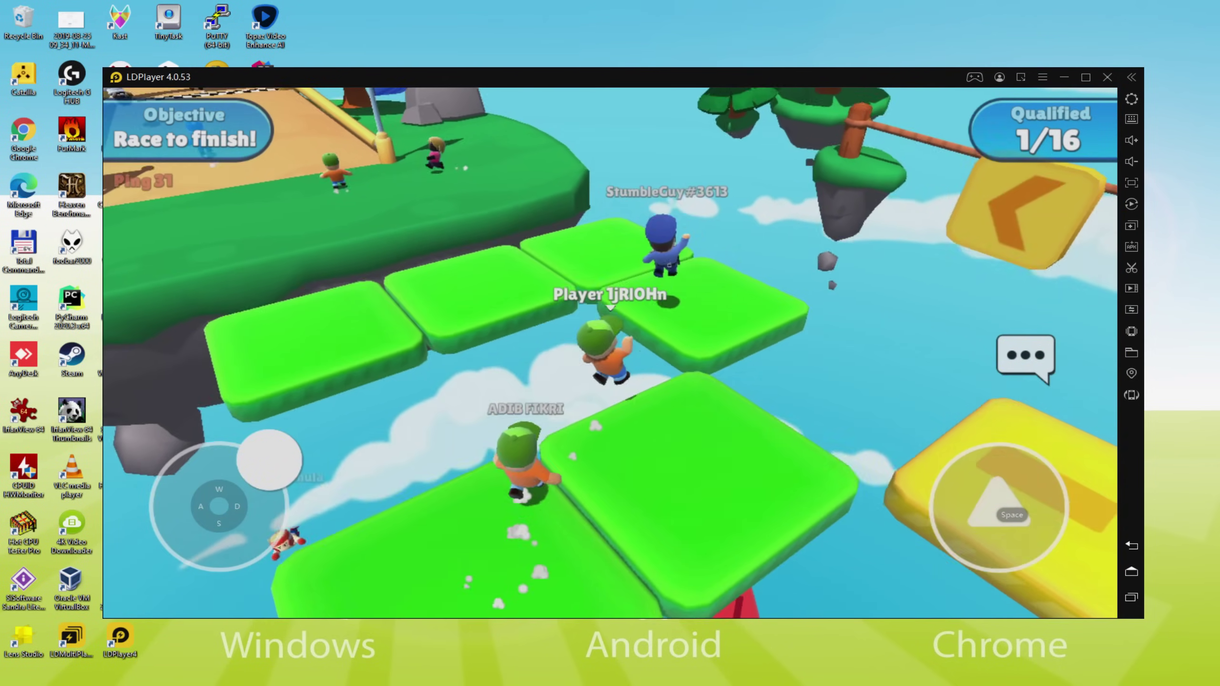
{"action": "key", "text": "a"}
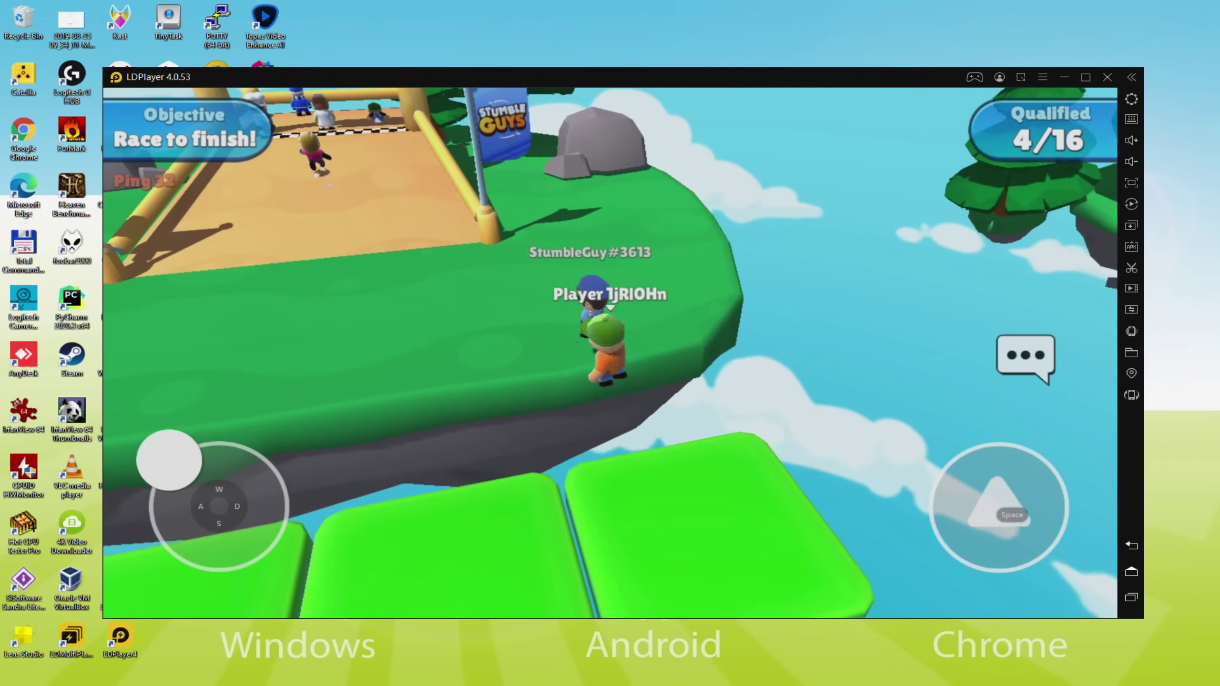
{"action": "key", "text": "w"}
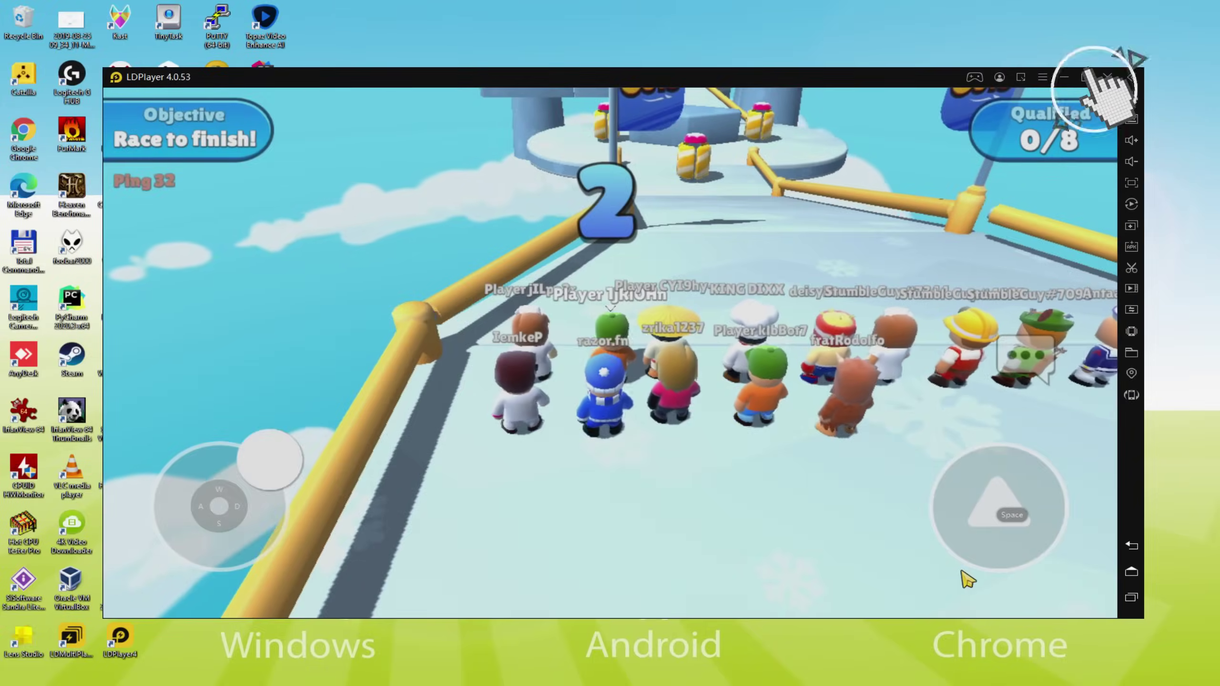
- Maximize the emulator window and run the character from the starting line onto the snowy ramp
{"action": "left_click", "coordinate": [1086, 77]}
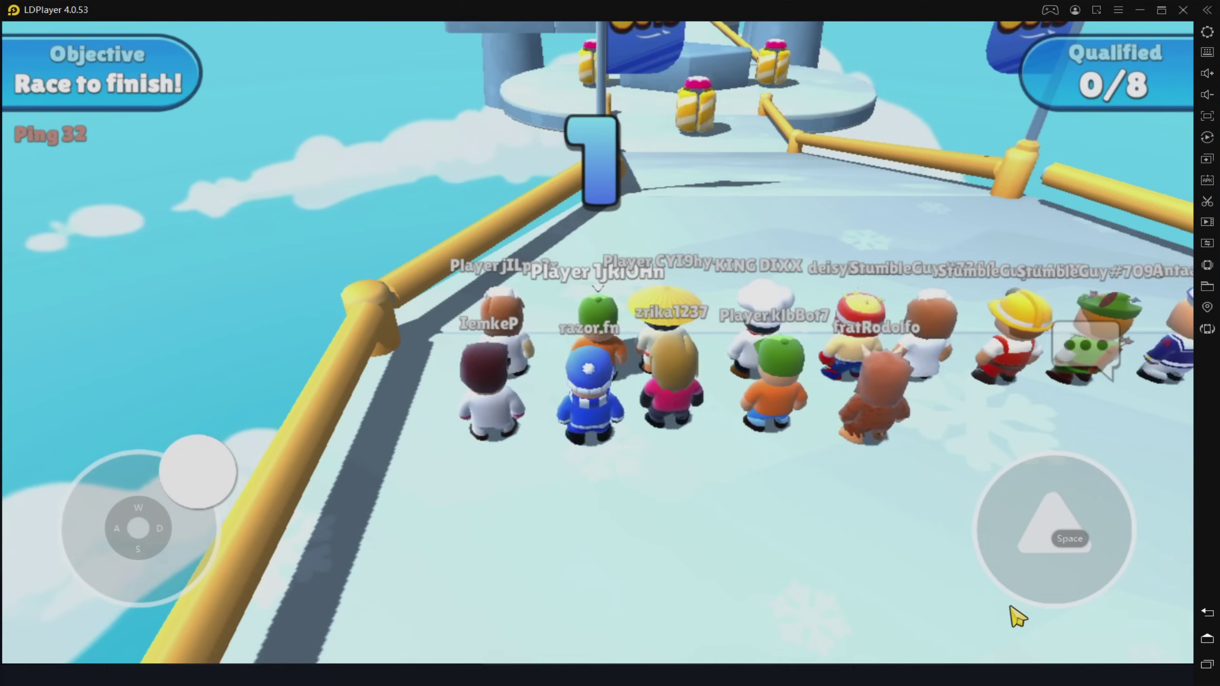
{"action": "key", "text": "w"}
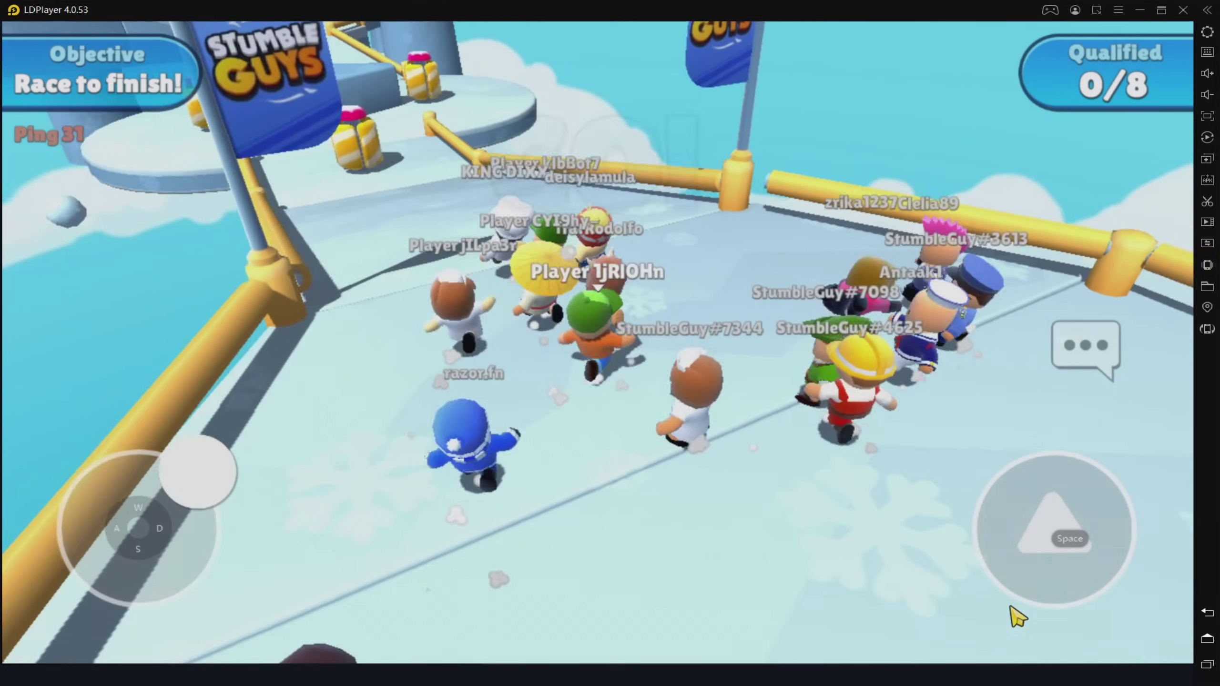
{"action": "key", "text": "a"}
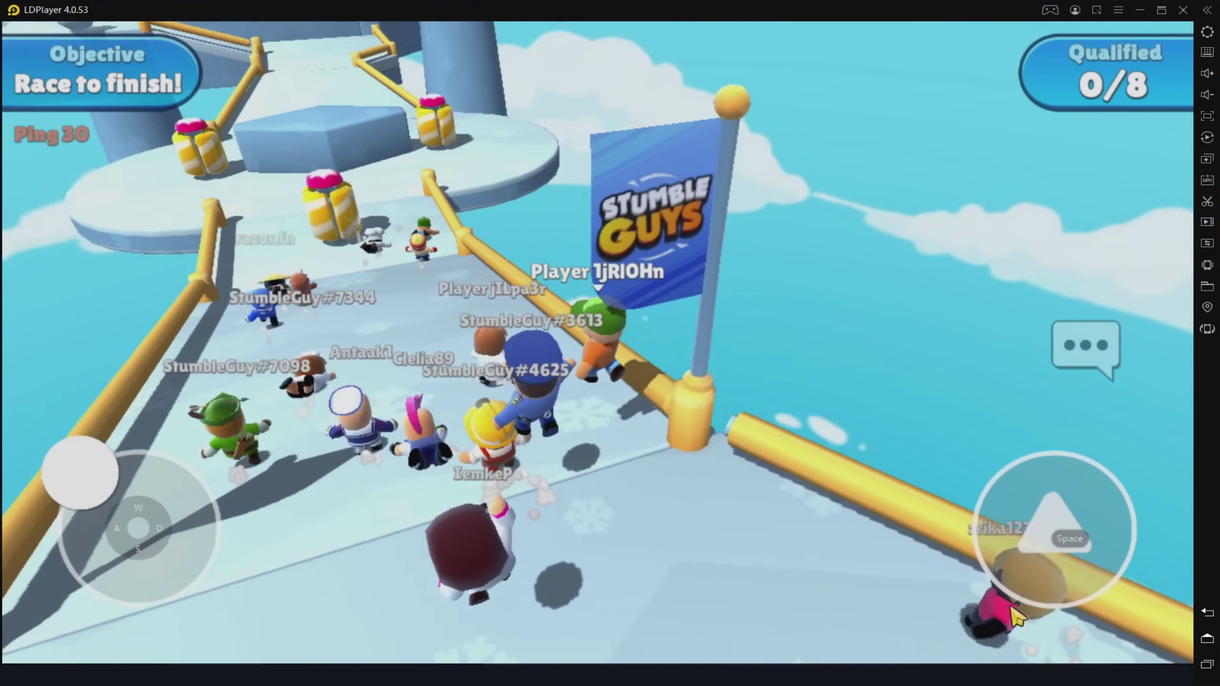
- Restore the emulator window, switch it to full screen, and steer the character up the snowy ramps and around the corner
{"action": "key", "text": "super+Down"}
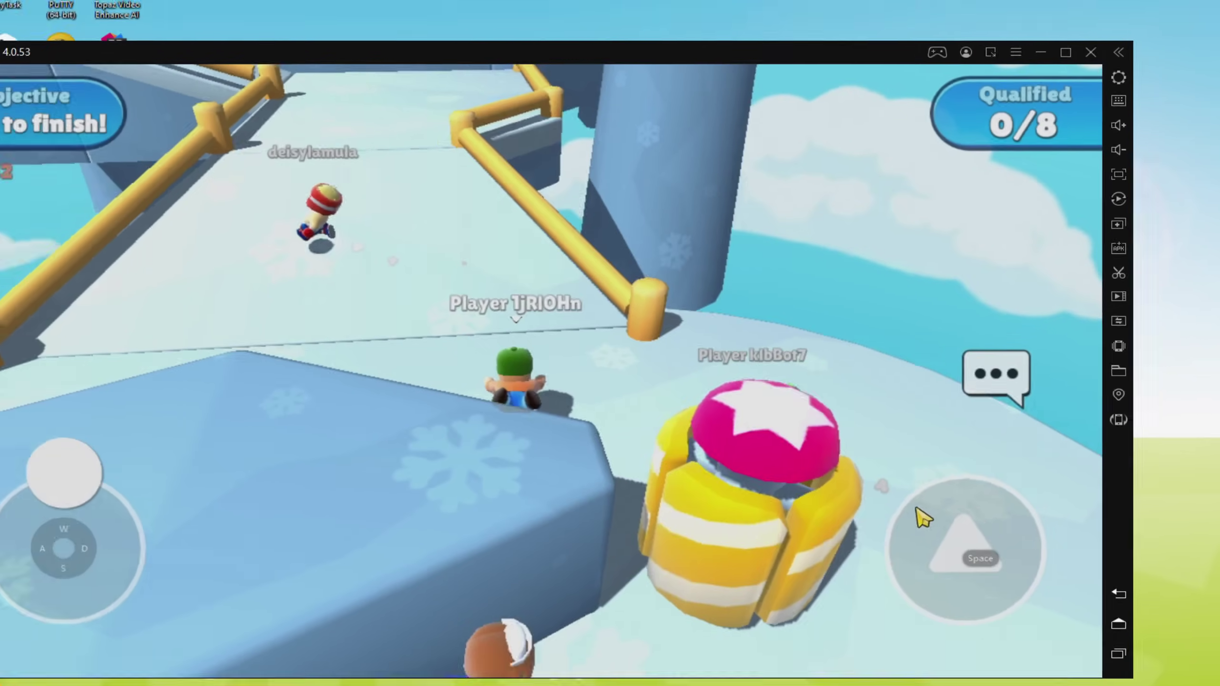
{"action": "key", "text": "F11"}
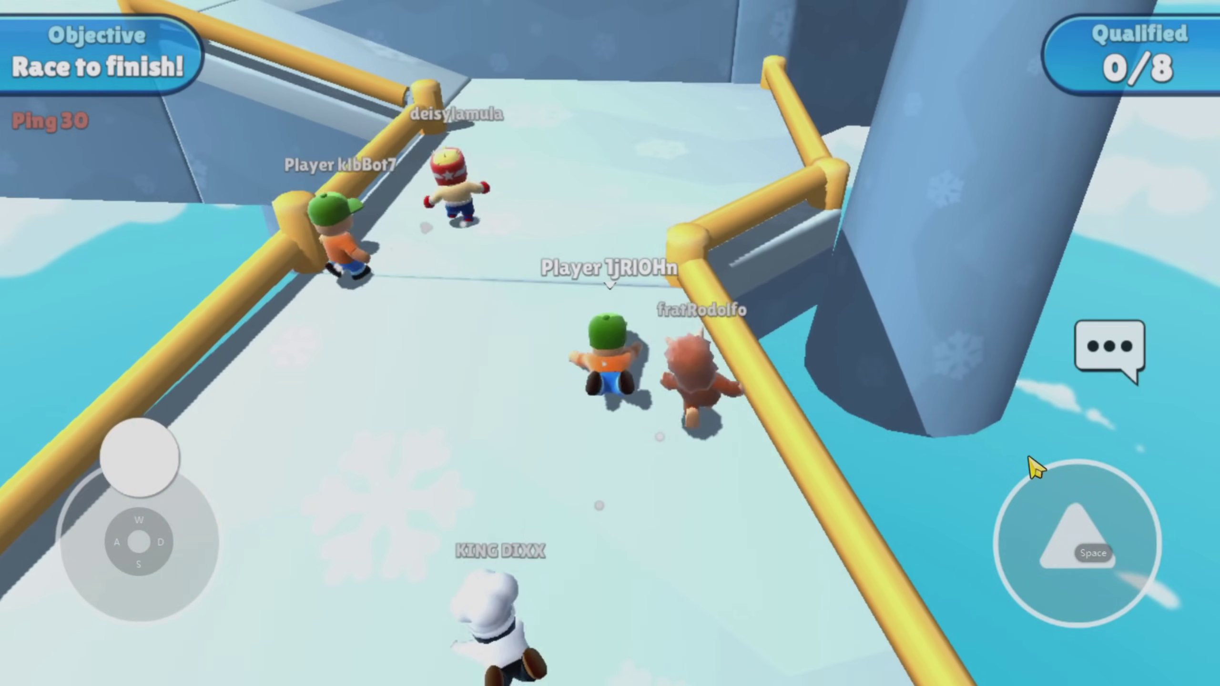
{"action": "key", "text": "a"}
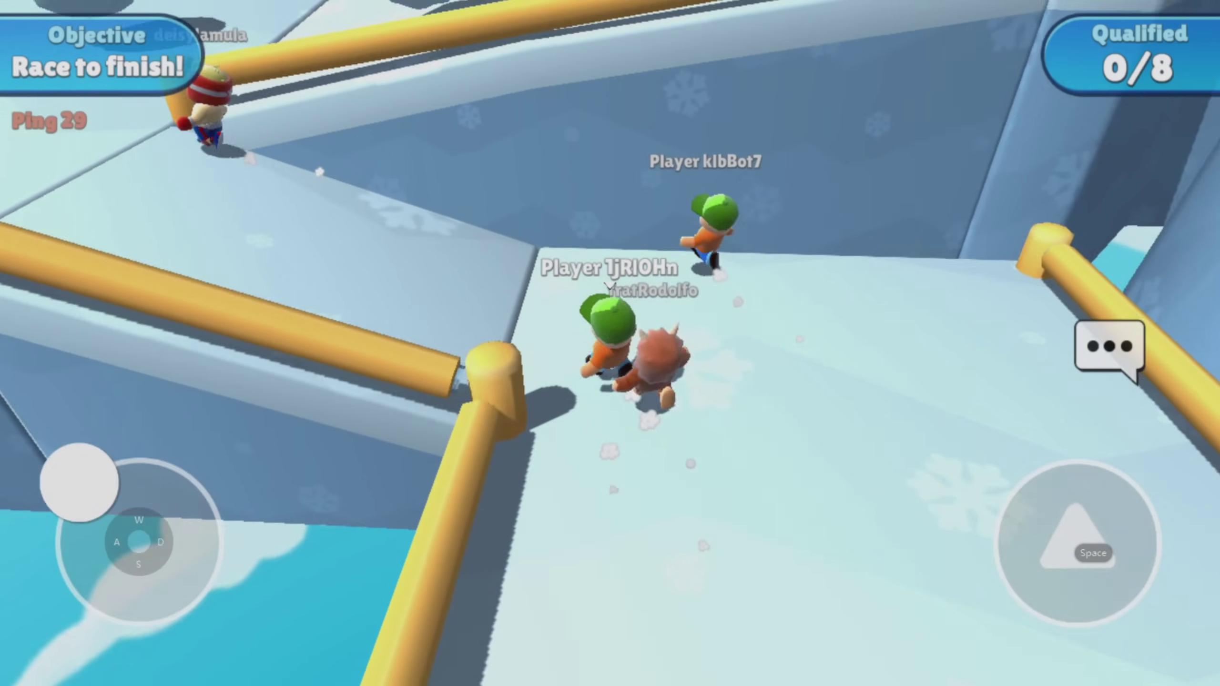
{"action": "key", "text": "w"}
{"action": "key", "text": "d"}
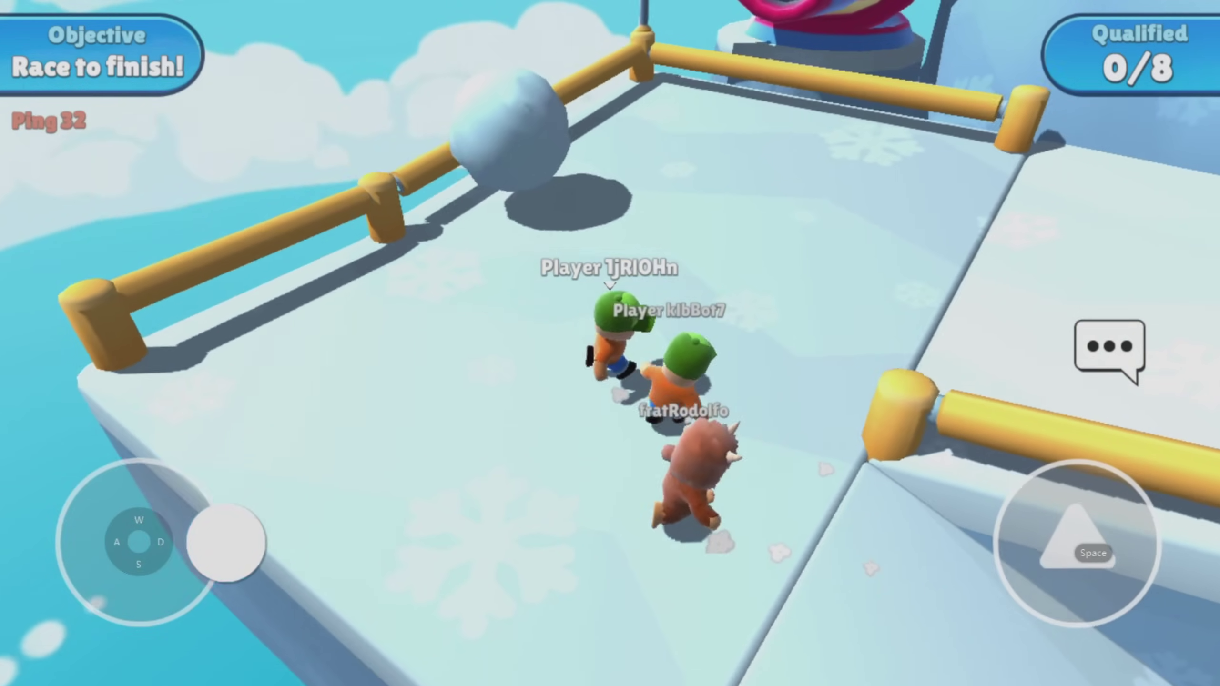
- Steer the character past the rolling snowballs and along the icy path towards the spinning pink hammer
{"action": "key", "text": "w"}
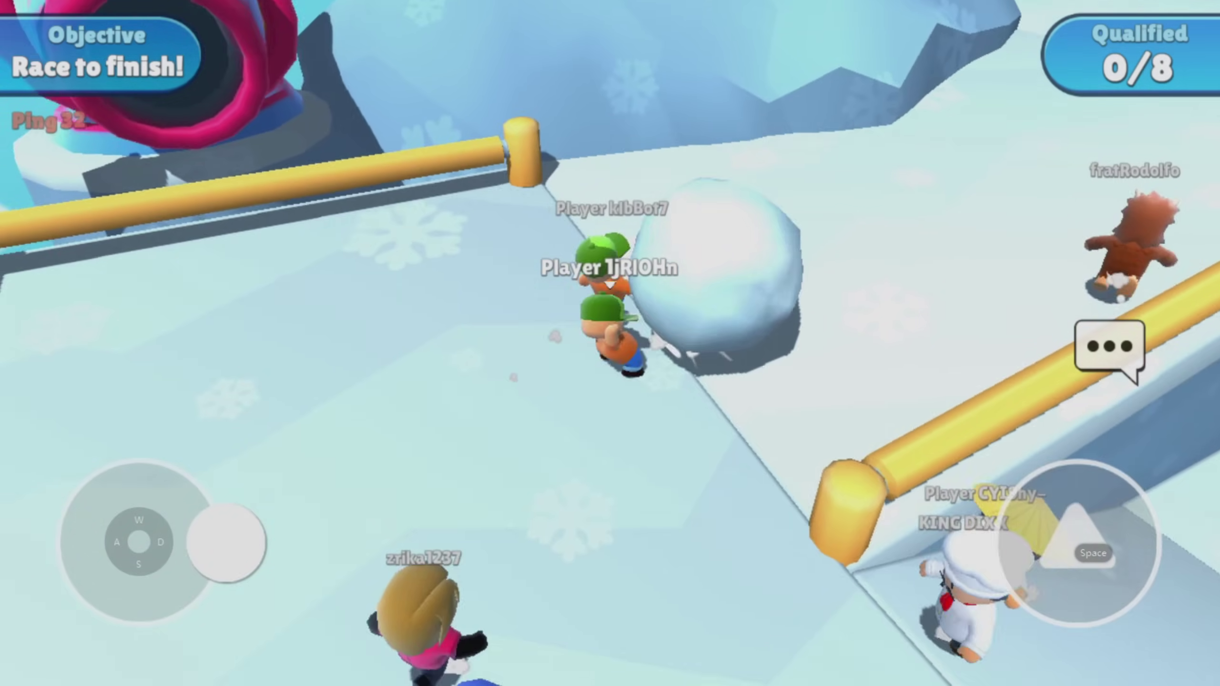
{"action": "key", "text": "w"}
{"action": "key", "text": "d"}
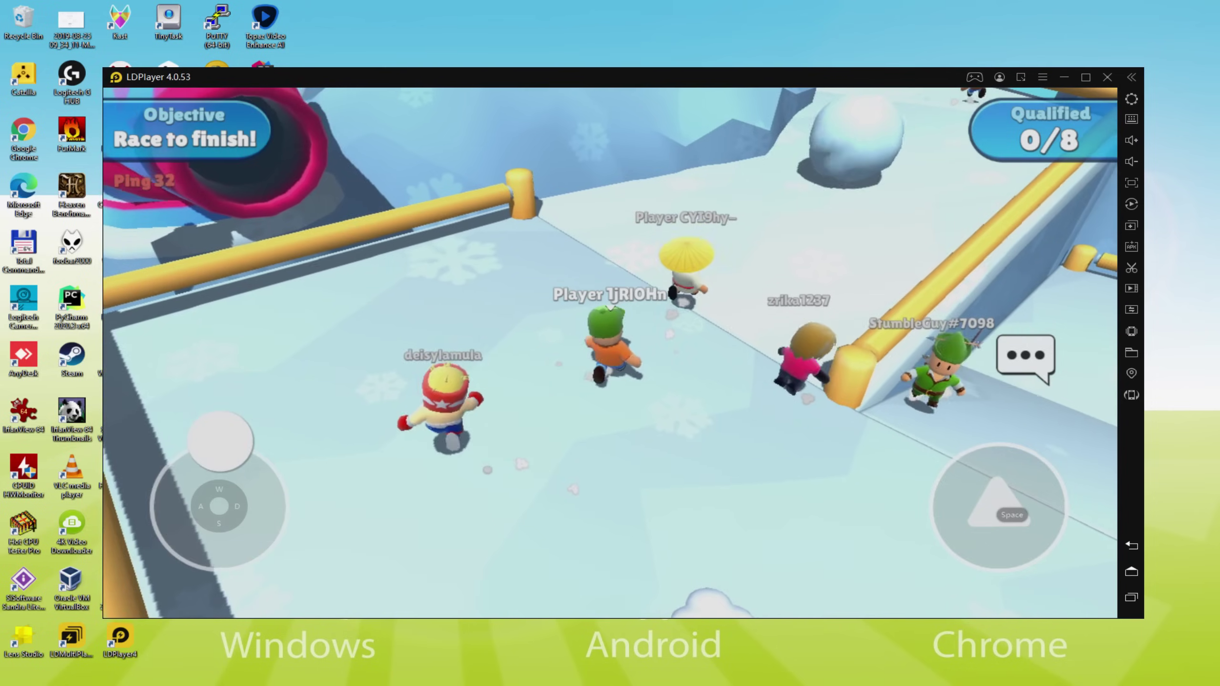
{"action": "key", "text": "w"}
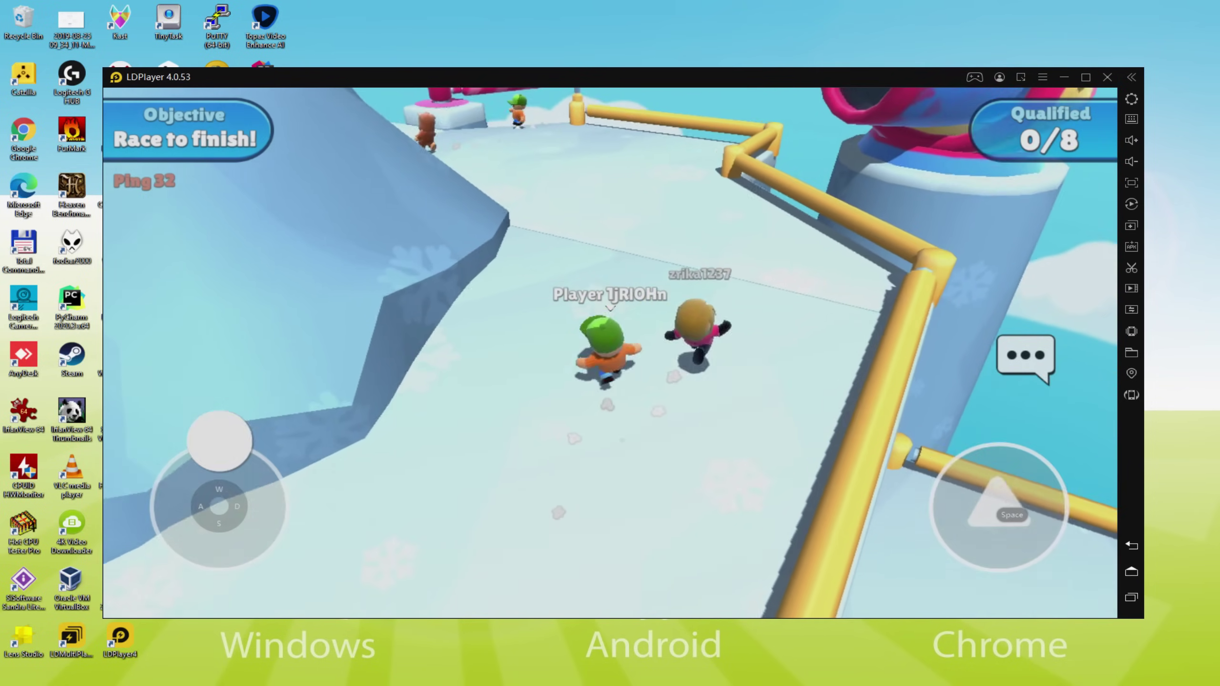
{"action": "key", "text": "w"}
{"action": "key", "text": "d"}
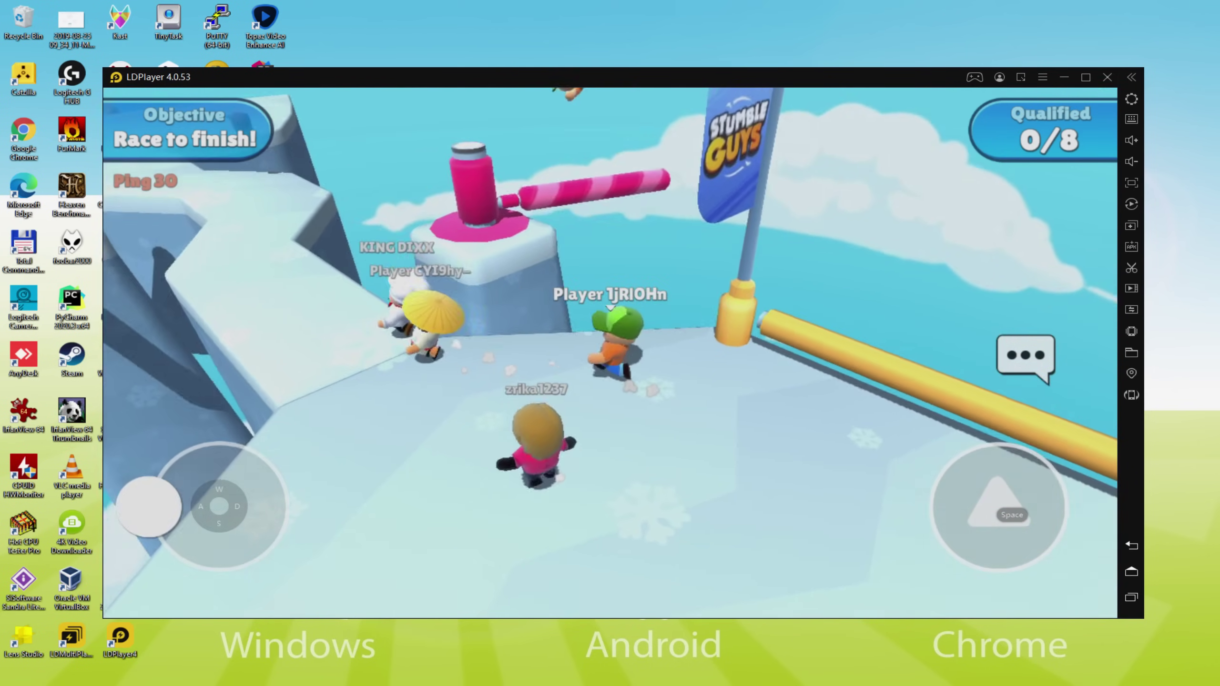
{"action": "key", "text": "w"}
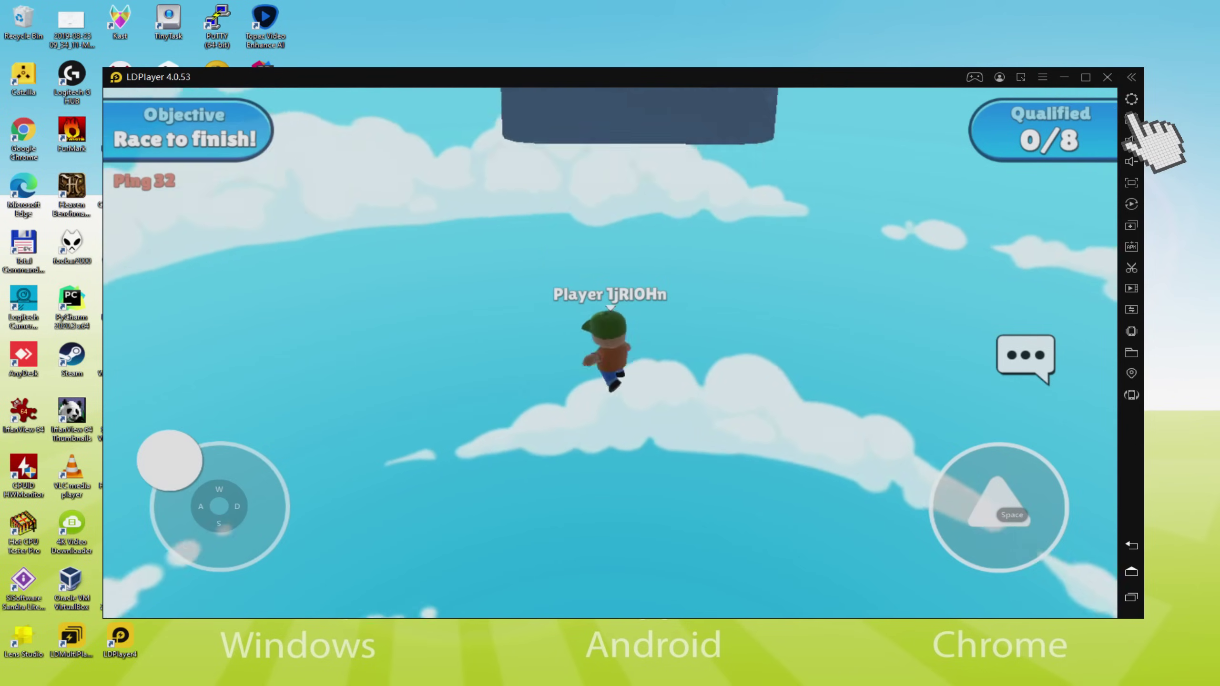
- Open the emulator's keyboard mapping settings to view the control options, and exit without changes
{"action": "left_click", "coordinate": [1132, 119]}
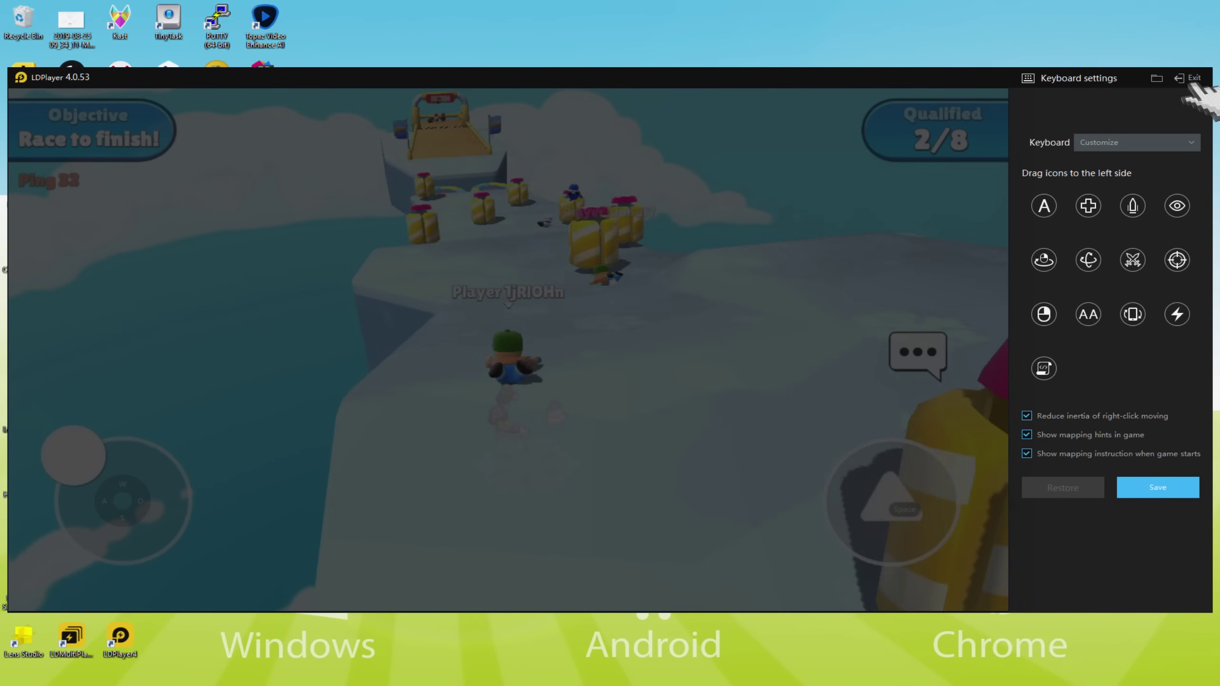
{"action": "left_click", "coordinate": [1188, 78]}
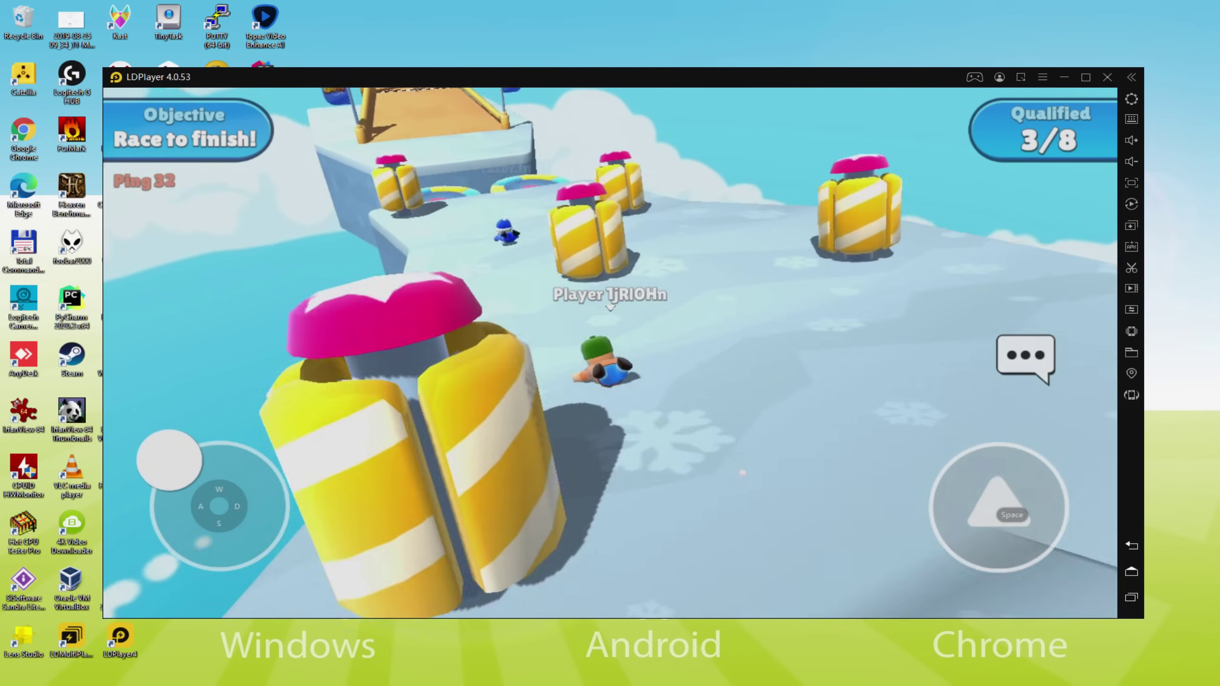
- Steer the character between the striped bumpers and along the orange runway to the finish line
{"action": "key", "text": "w"}
{"action": "key", "text": "a"}
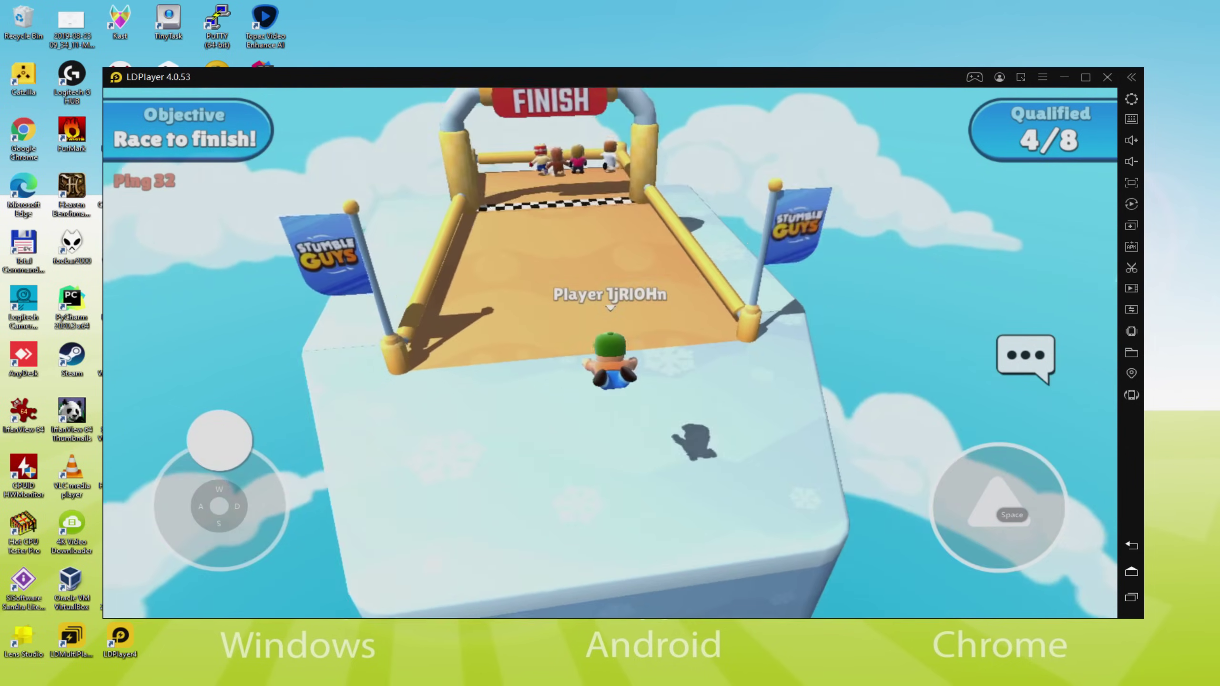
{"action": "key", "text": "w"}
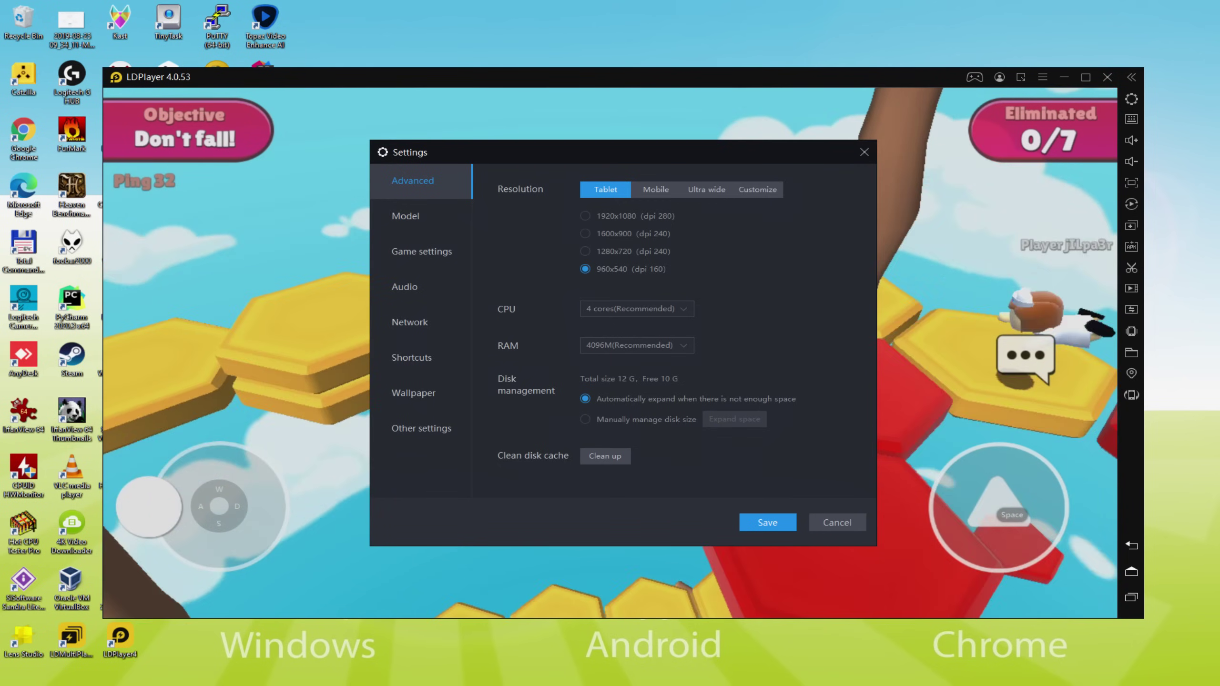
- Close the emulator settings without saving, and run and jump the character across the hexagonal tiles in the Don't fall! round
{"action": "key", "text": "Escape"}
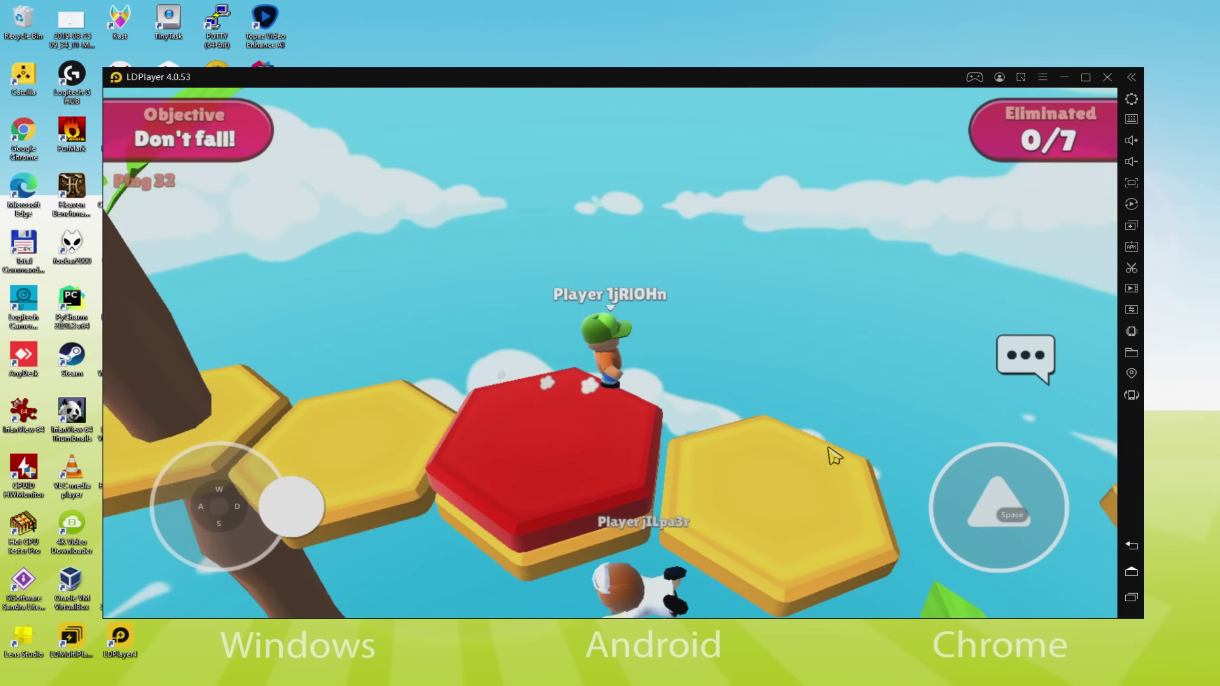
{"action": "key", "text": "d"}
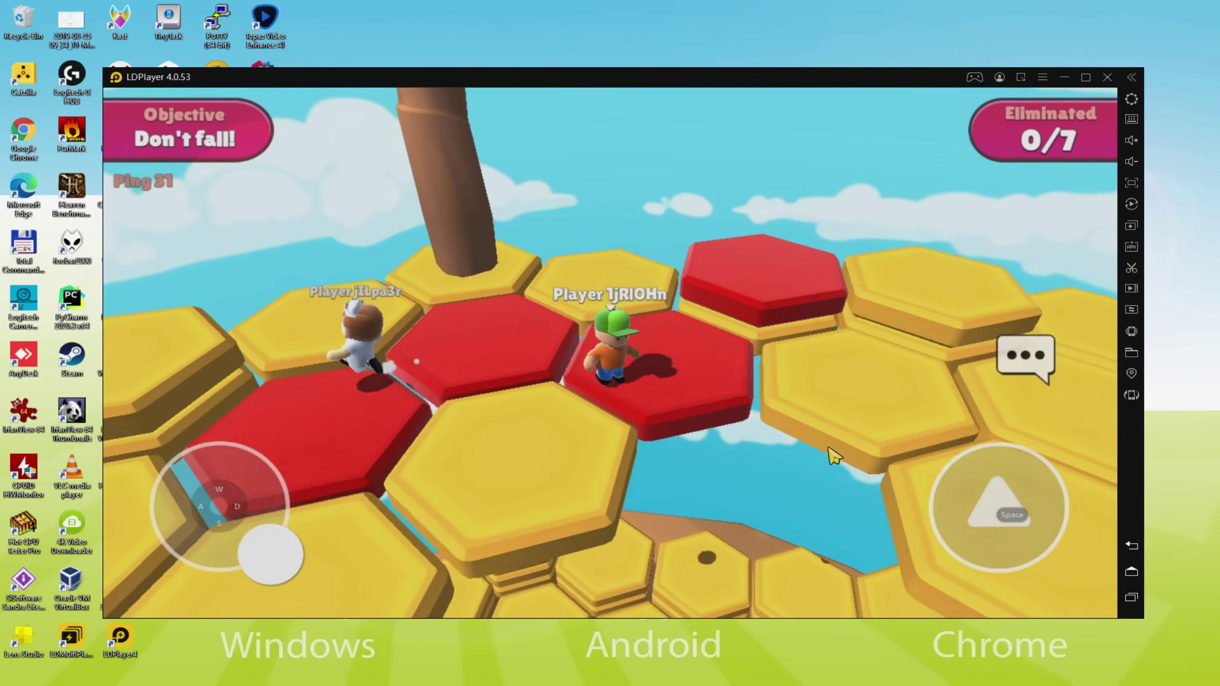
{"action": "key", "text": "w"}
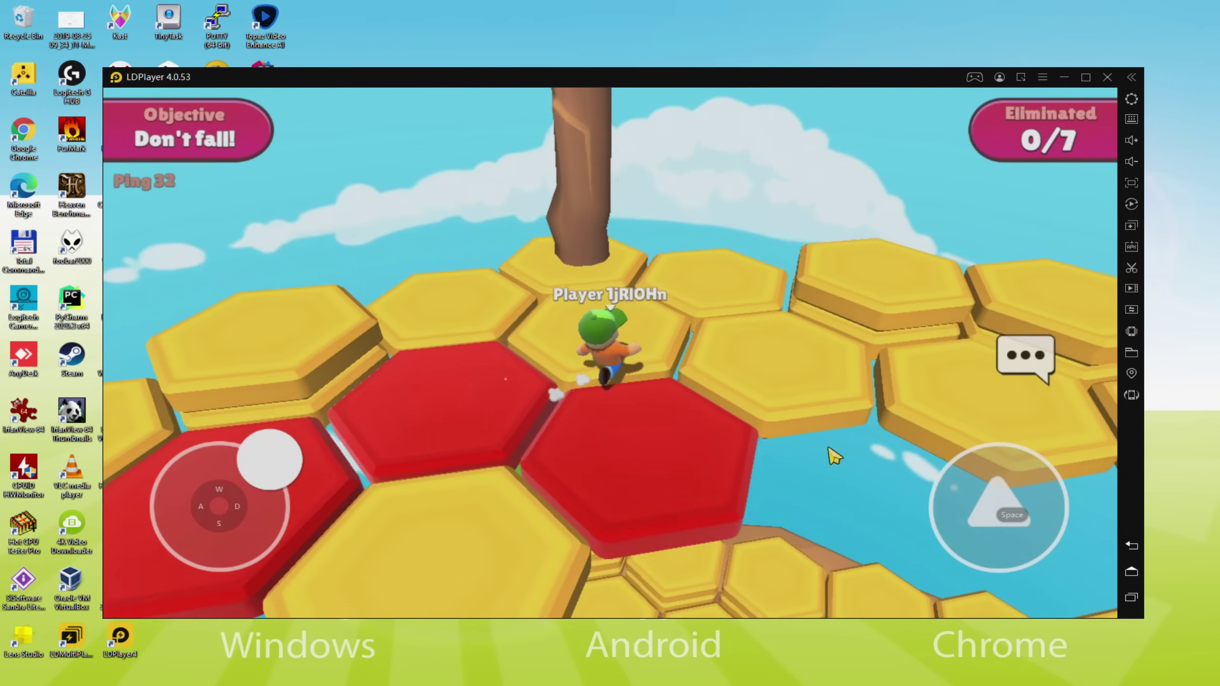
{"action": "key", "text": "w"}
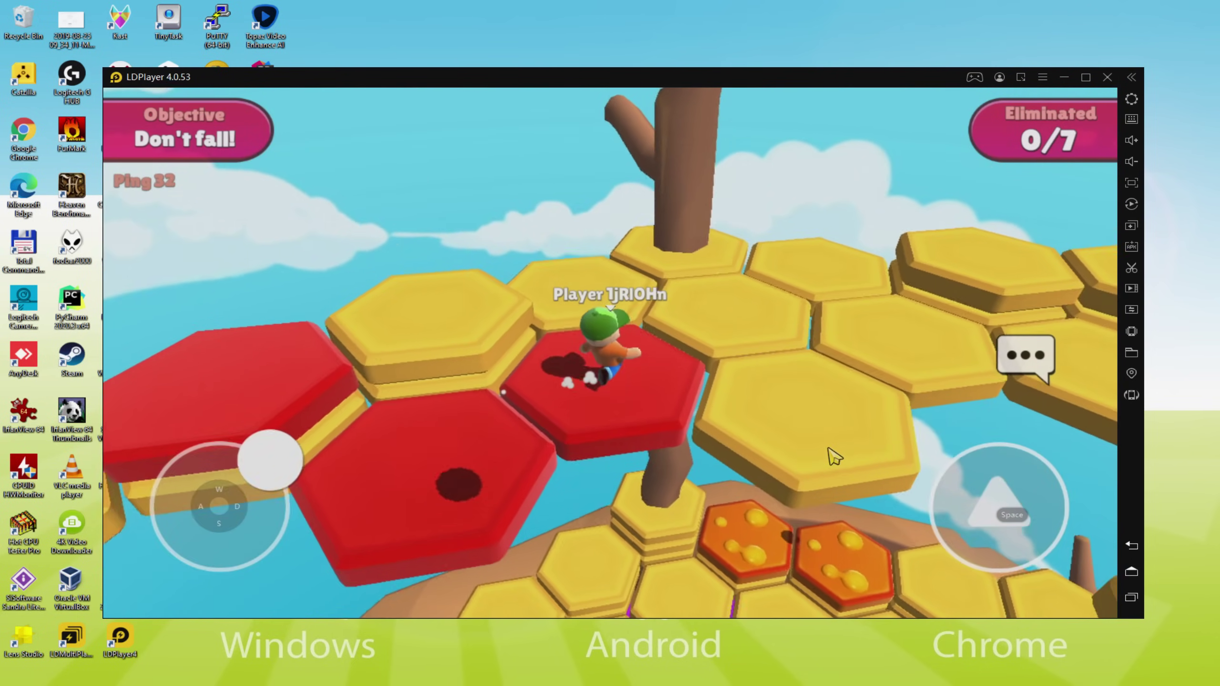
{"action": "key", "text": "d"}
{"action": "key", "text": "a"}
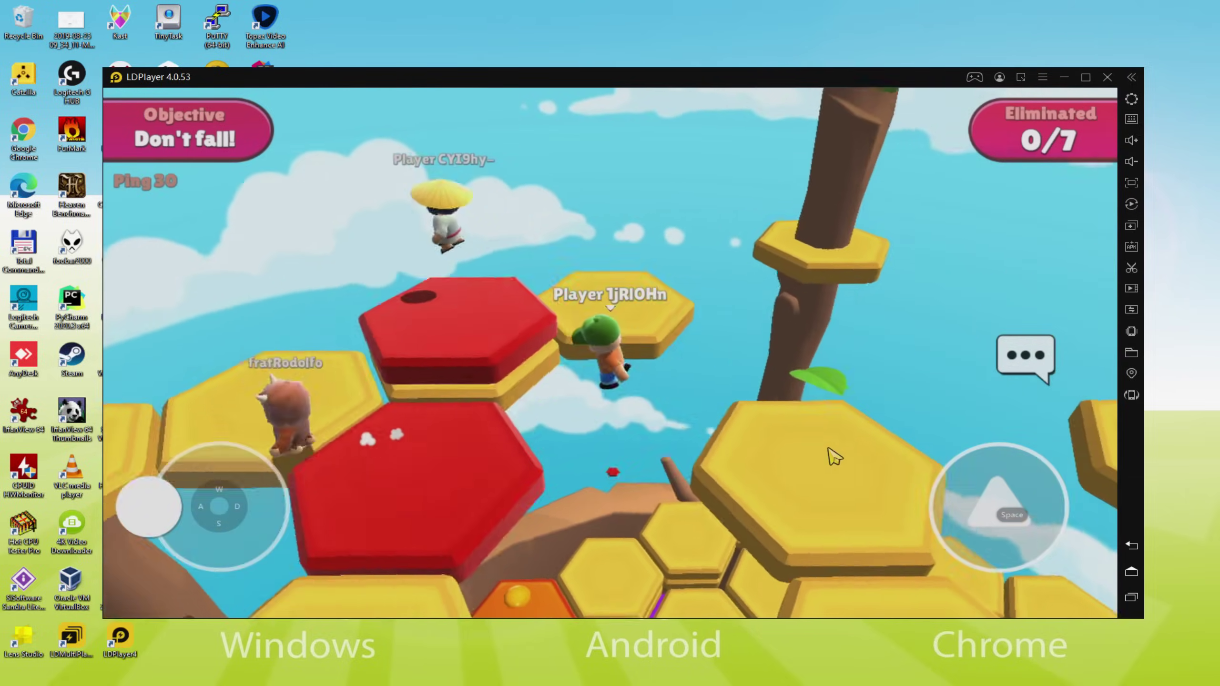
{"action": "key", "text": "space"}
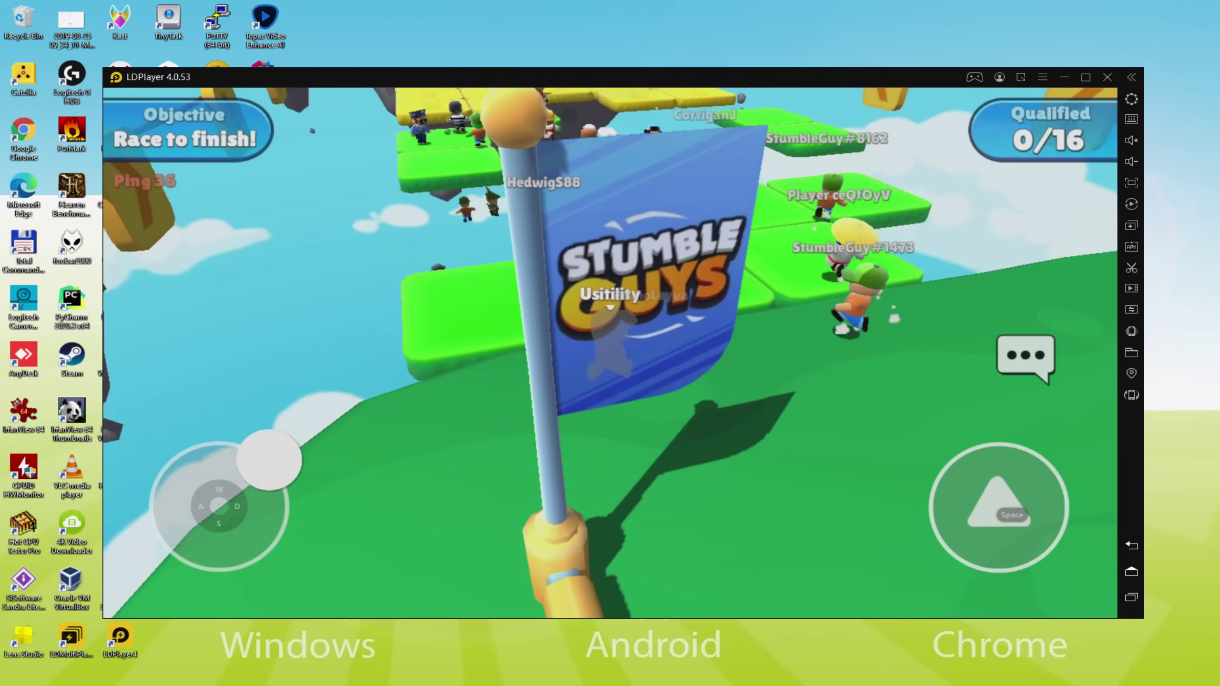
- Steer the character through the green-tile race, and past the striped bumper, spinning paddle and purple block in the blue-floored race
{"action": "key", "text": "a"}
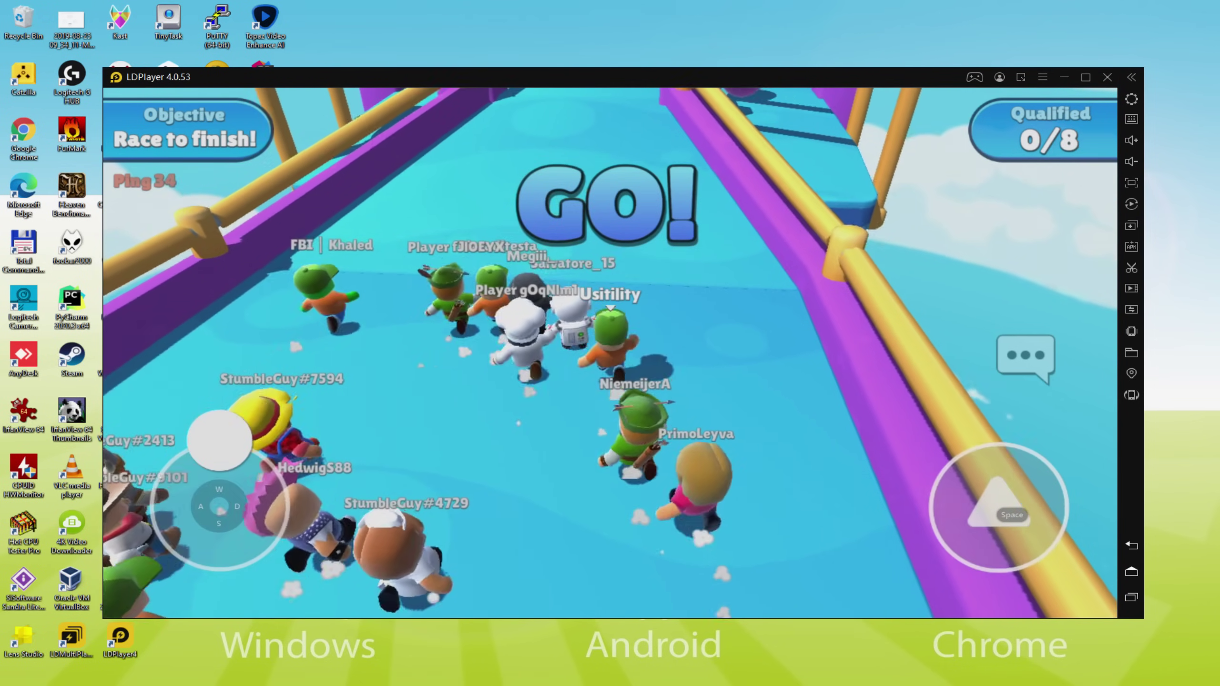
{"action": "key", "text": "w"}
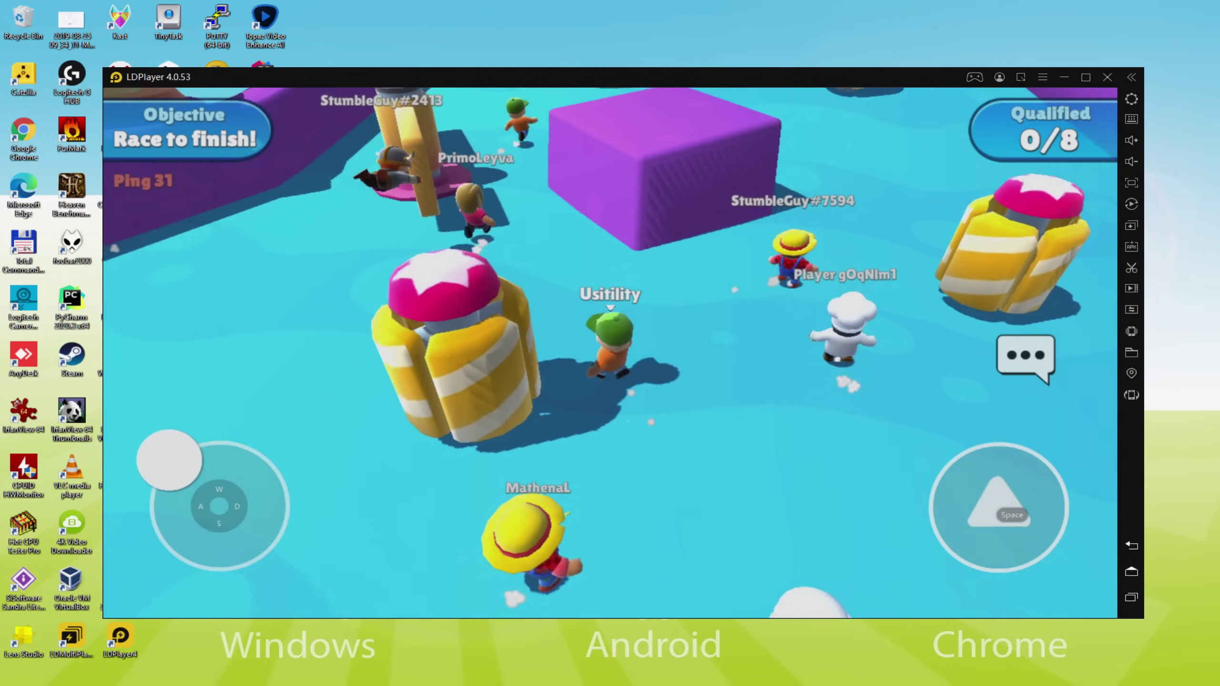
{"action": "key", "text": "w"}
{"action": "key", "text": "d"}
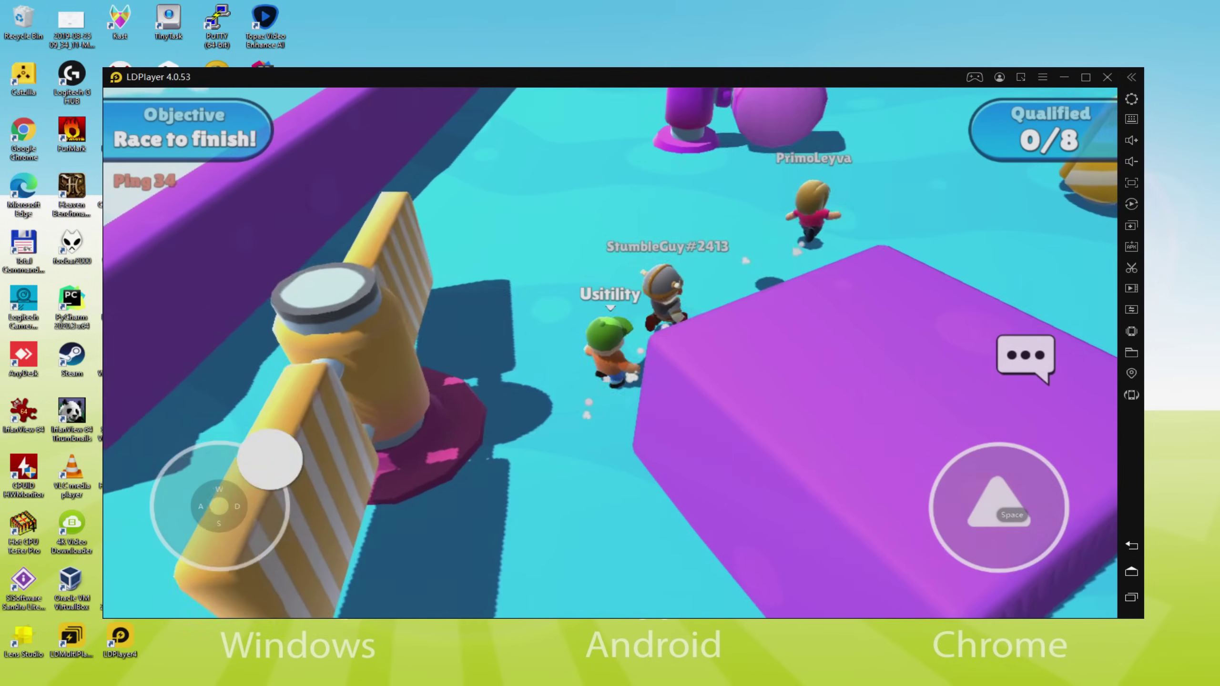
{"action": "key", "text": "d"}
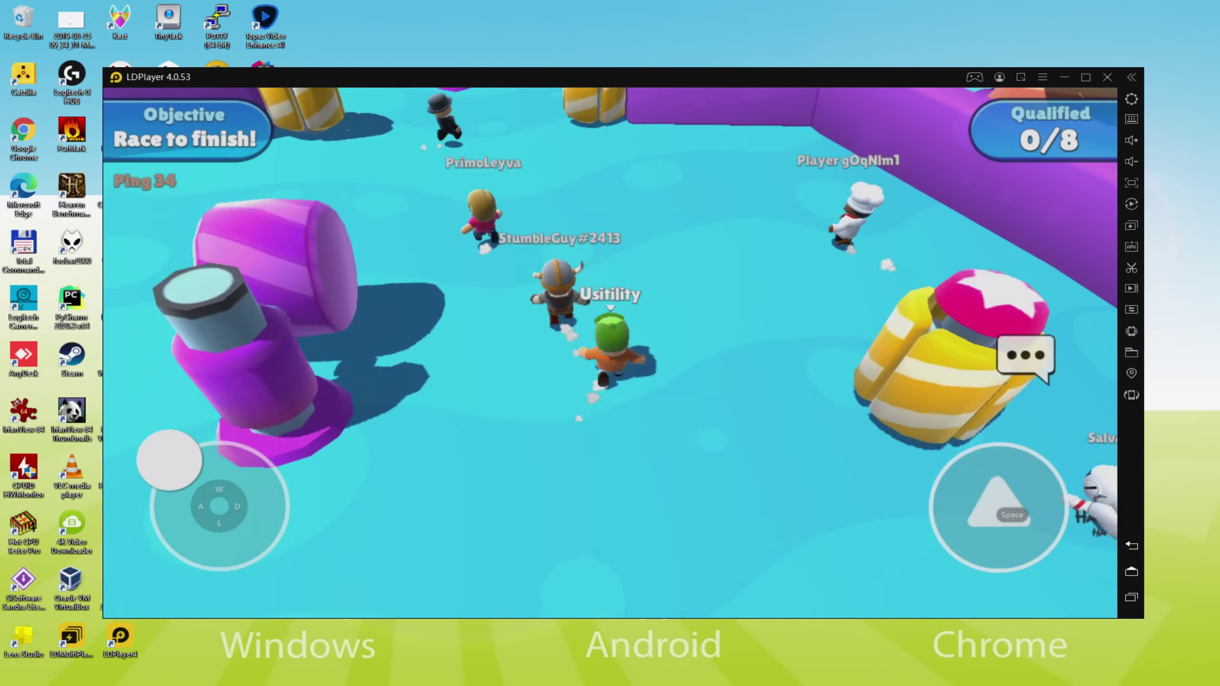
- Weave the character around the spinning purple hammers and pink balls on the blue course
{"action": "key", "text": "a"}
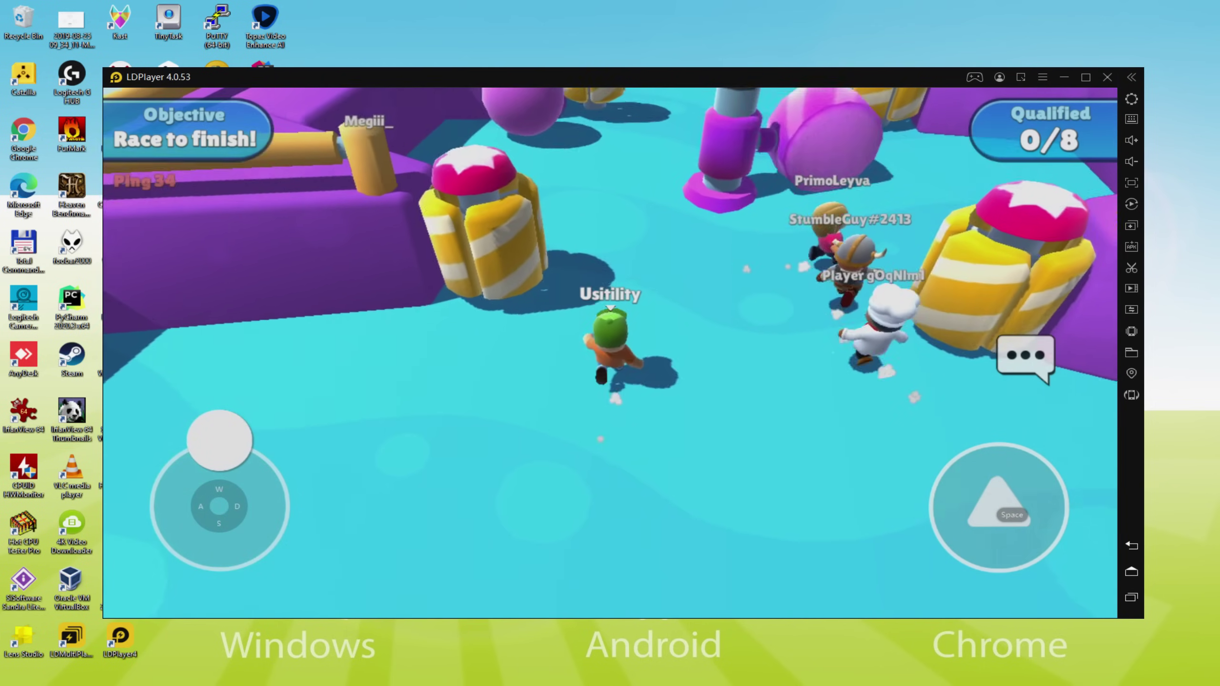
{"action": "key", "text": "d"}
{"action": "key", "text": "a"}
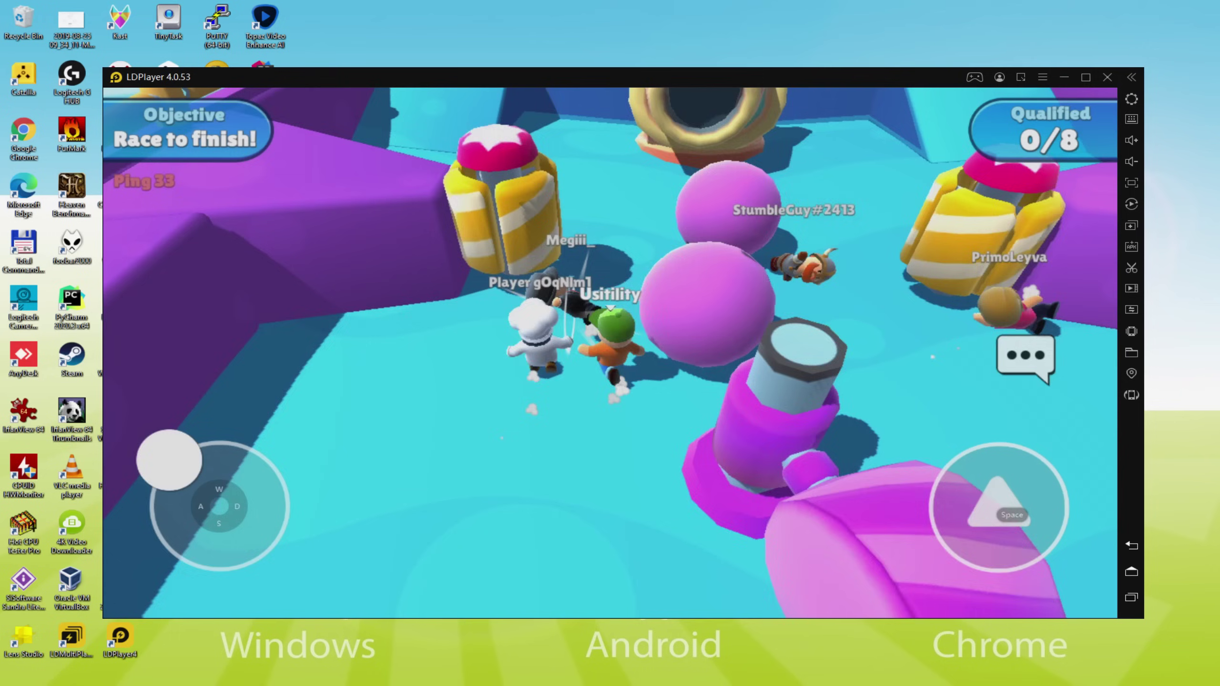
{"action": "key", "text": "d"}
{"action": "key", "text": "a"}
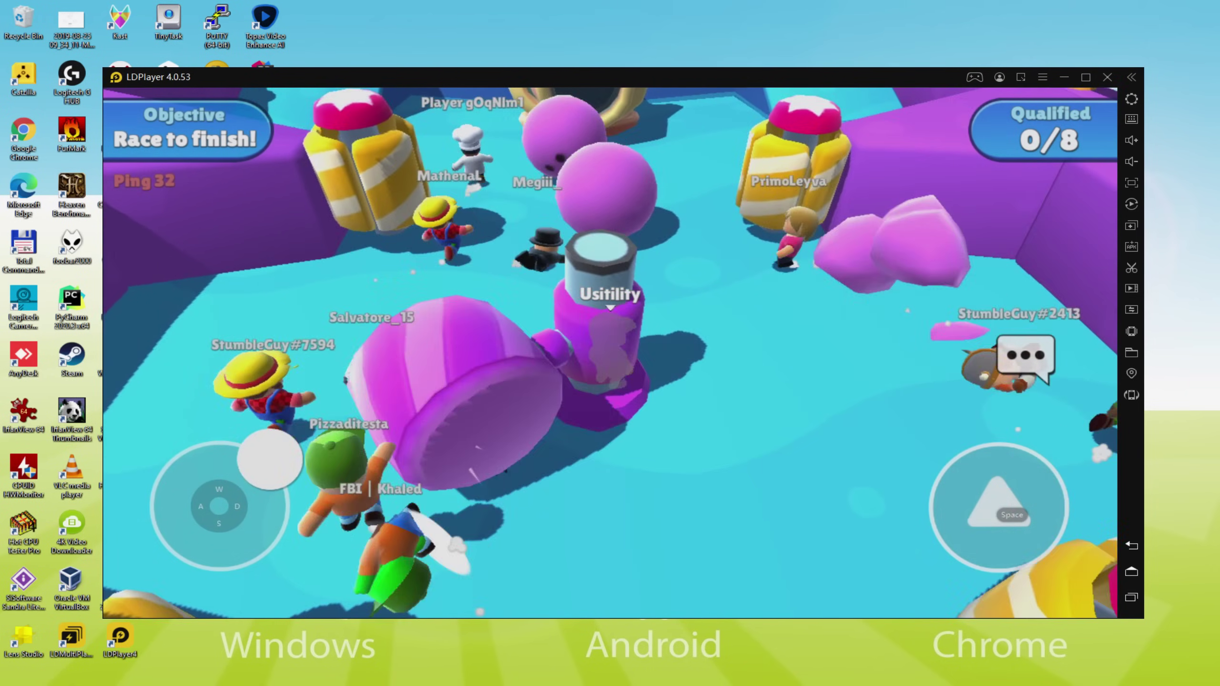
{"action": "key", "text": "a"}
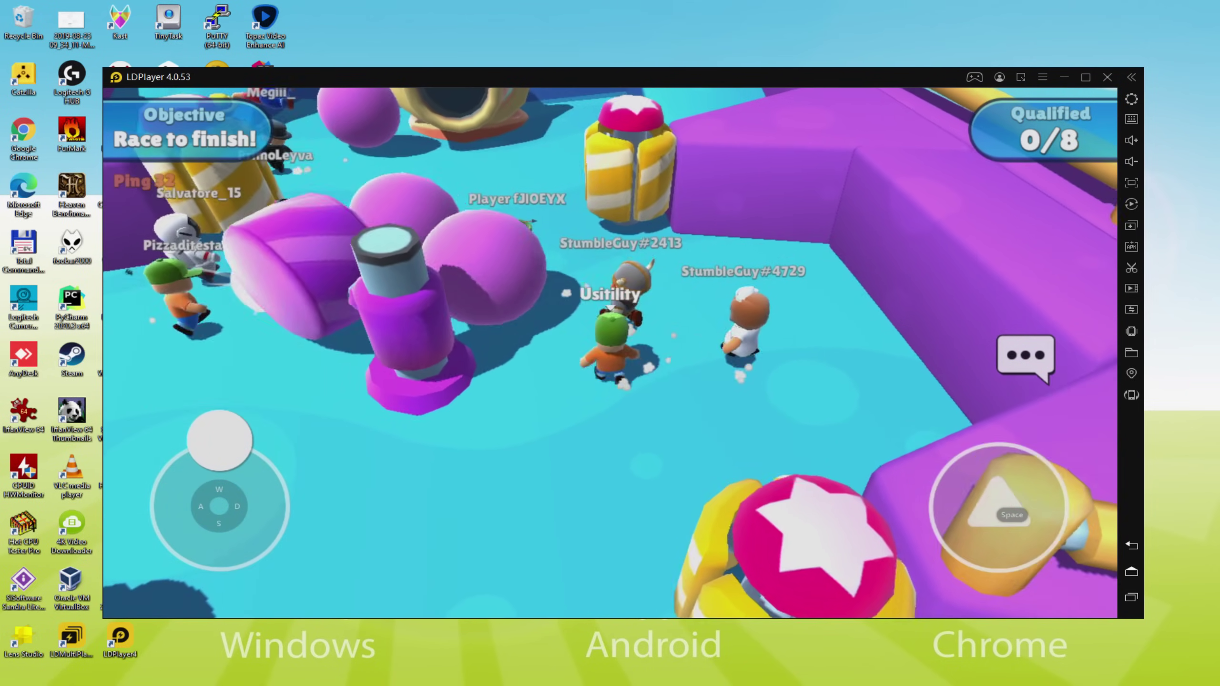